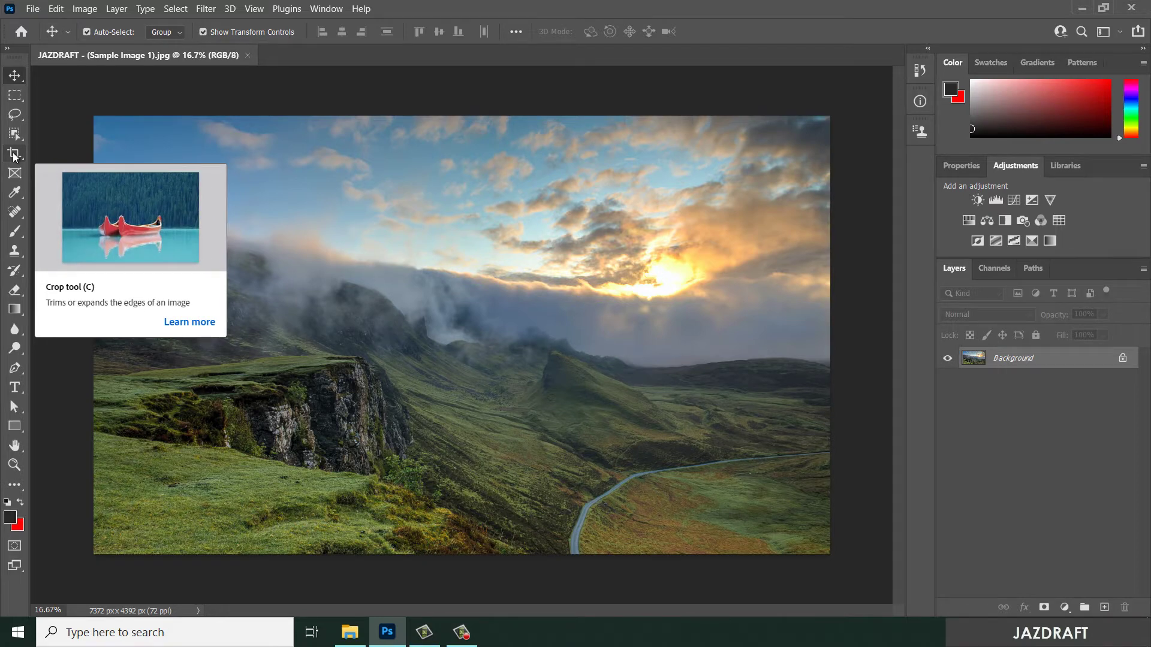
Choose the standard Crop Tool from the crop flyout so a frame surrounds the whole landscape.
click(14, 154)
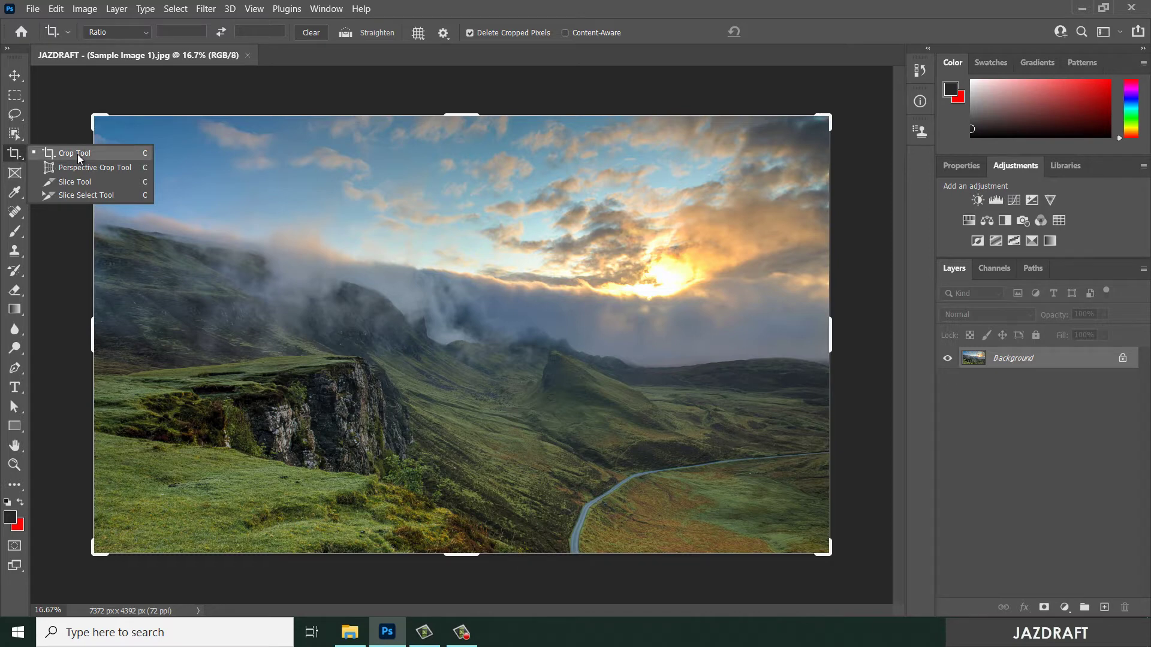
click(15, 156)
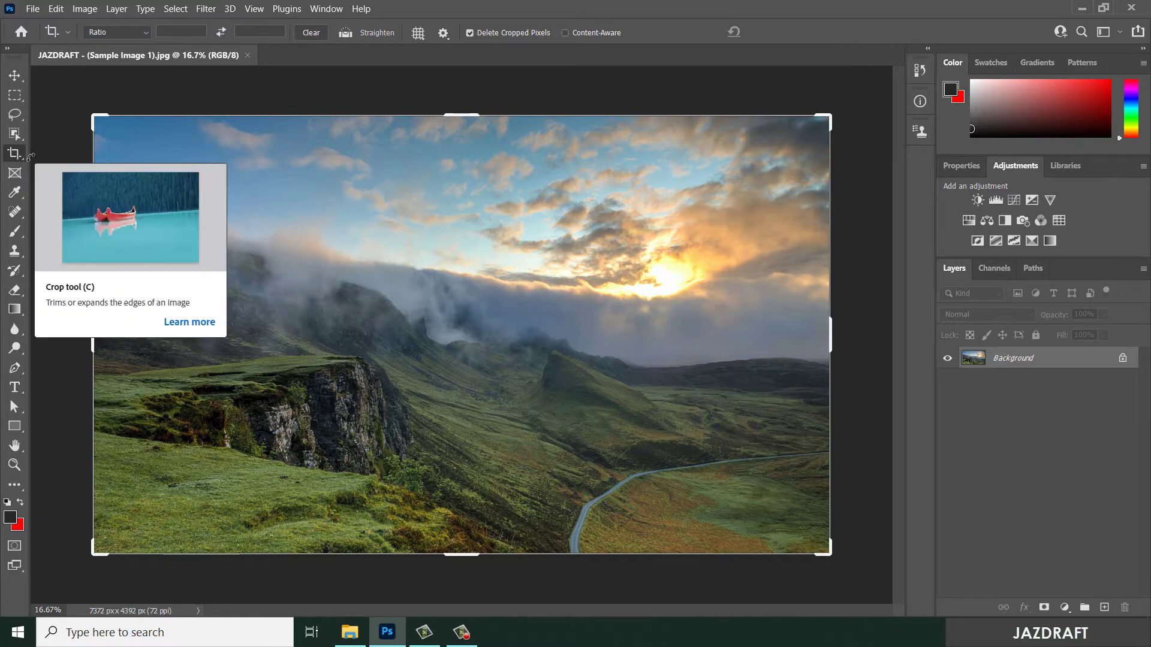
right_click(16, 158)
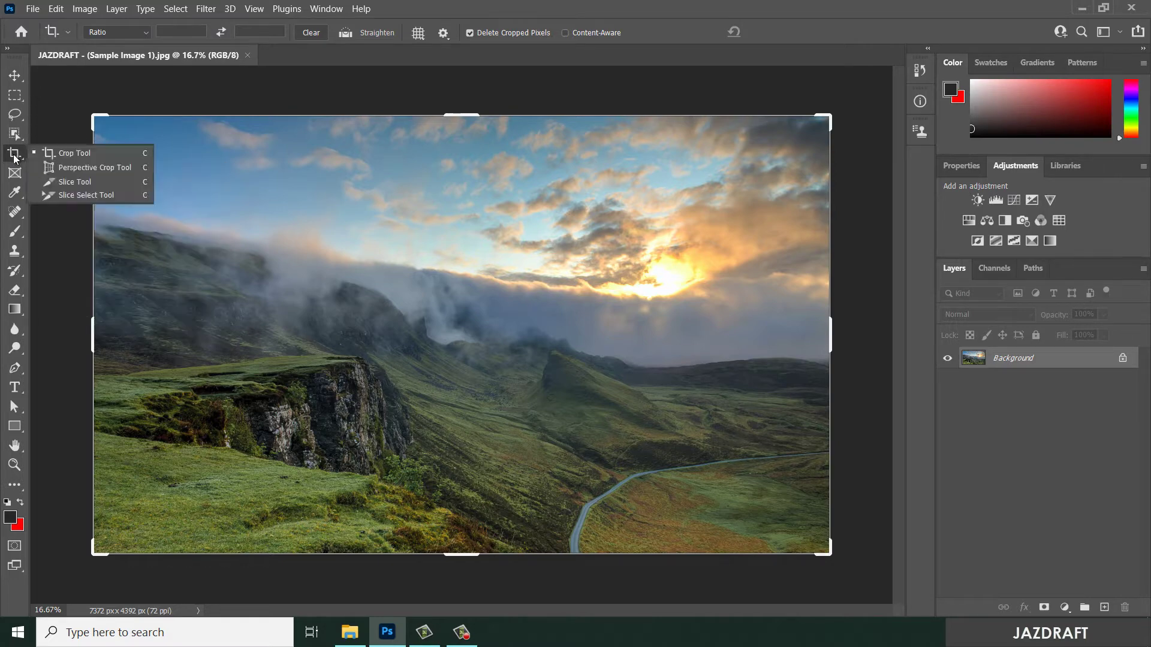
click(79, 156)
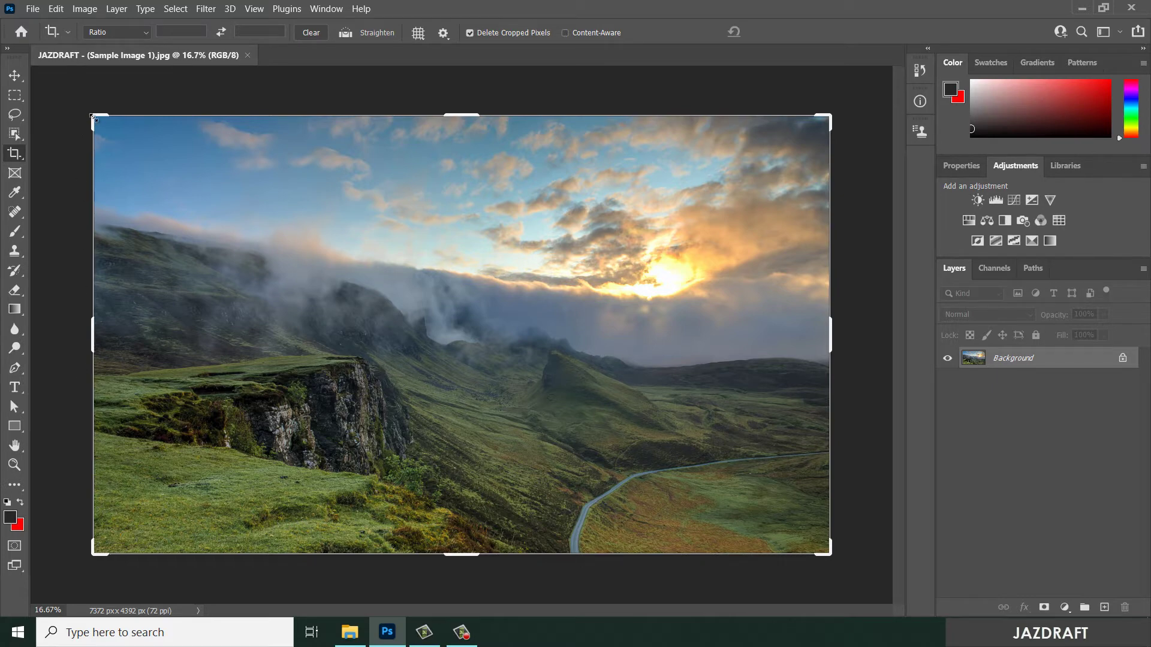
drag(109, 129, 272, 234)
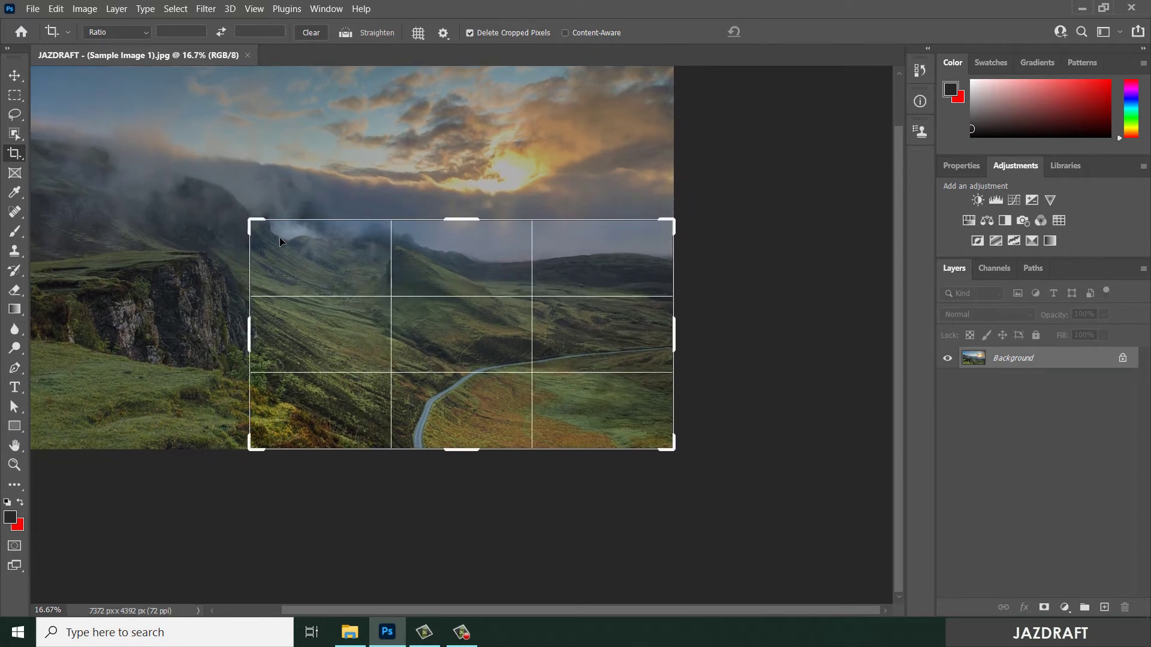
mouse_move(676, 334)
mouse_down()
mouse_move(640, 334)
mouse_move(669, 334)
mouse_up()
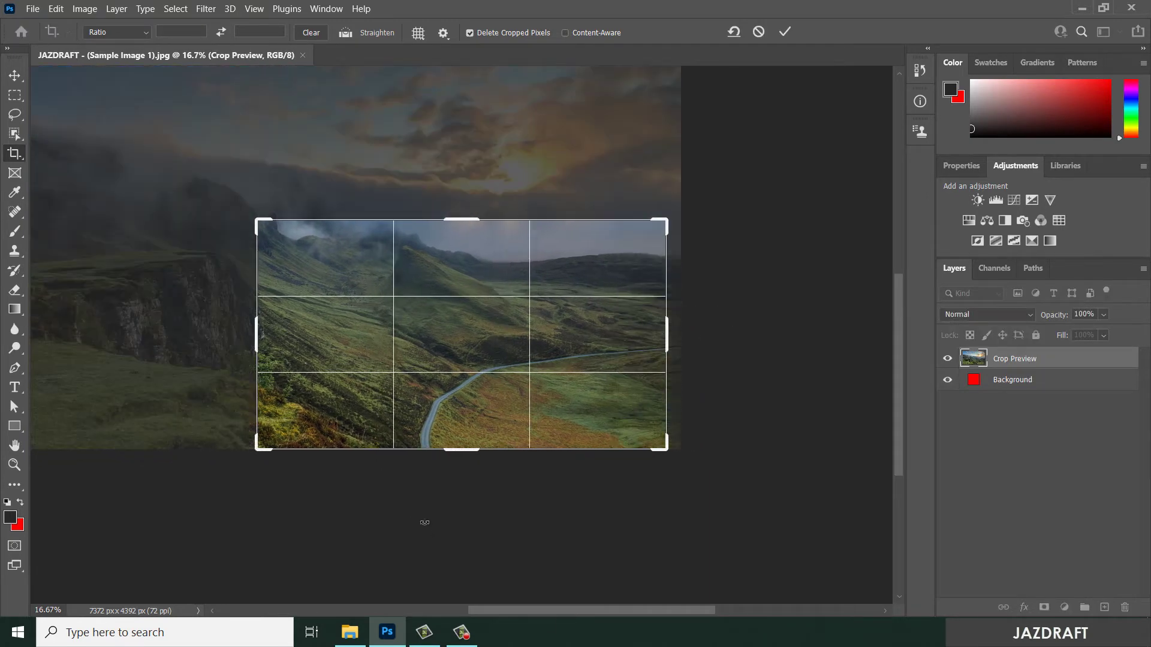
drag(541, 611, 497, 614)
drag(611, 356, 707, 433)
drag(696, 549, 707, 474)
click(755, 35)
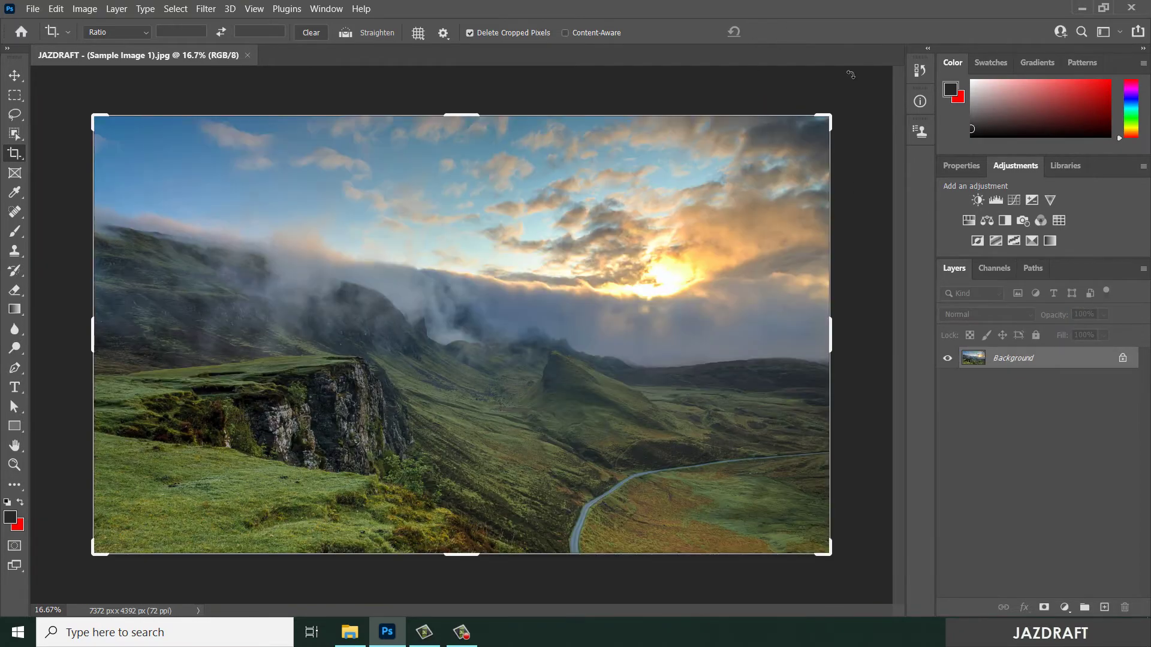
drag(835, 117, 671, 216)
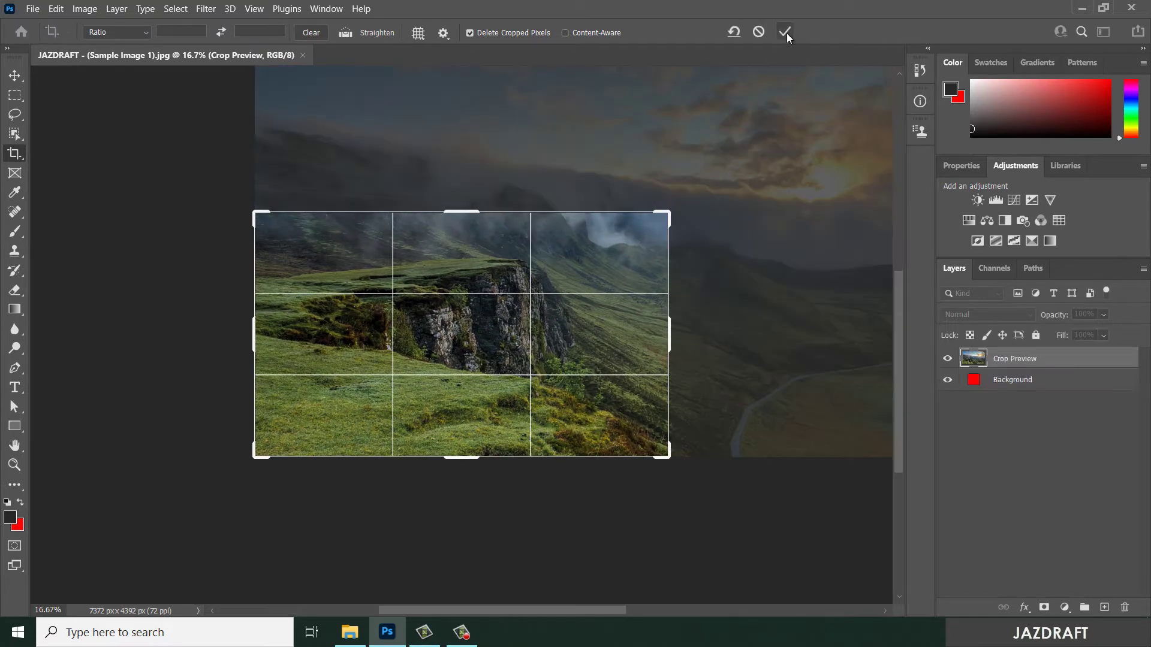
click(785, 32)
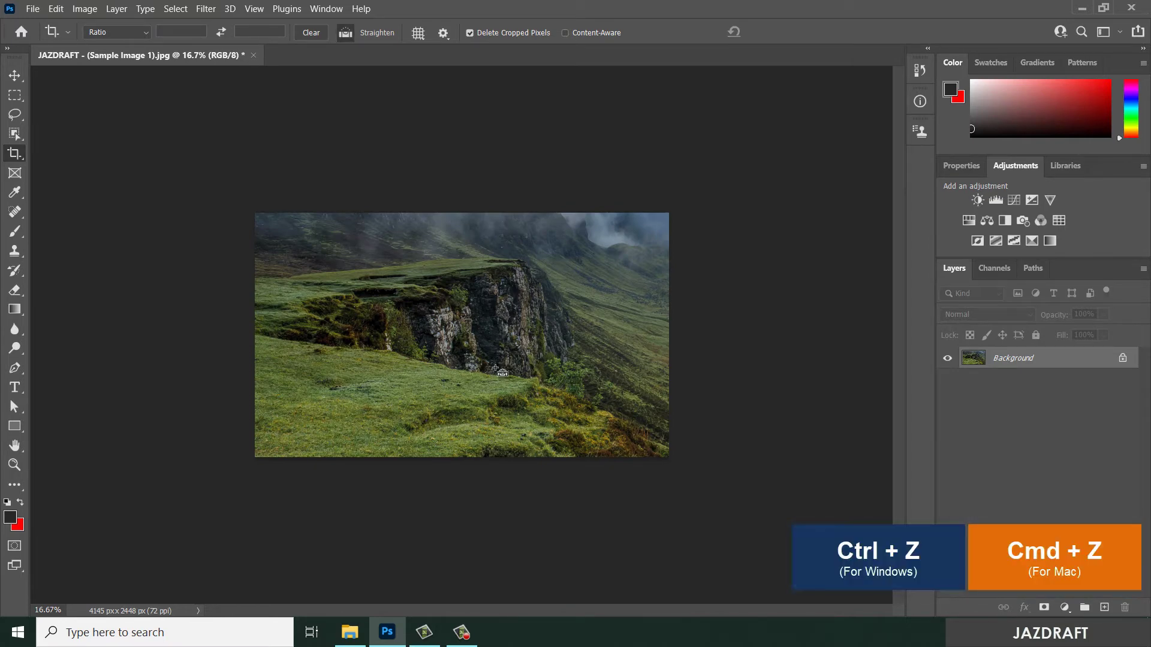
key(ctrl+z)
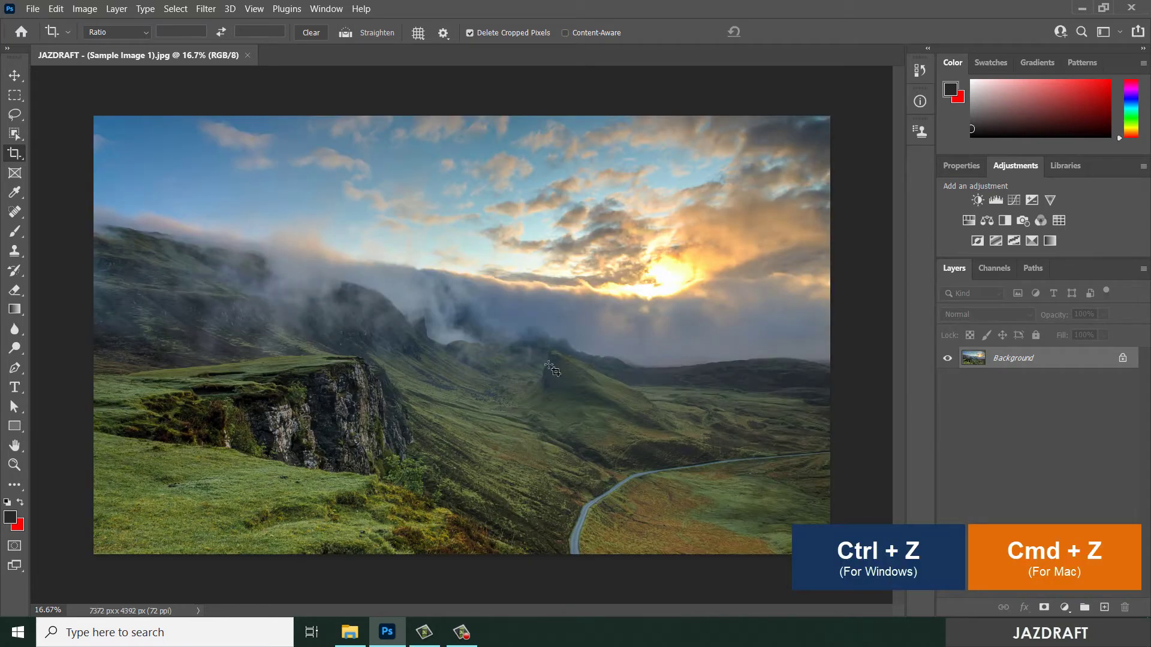
click(22, 154)
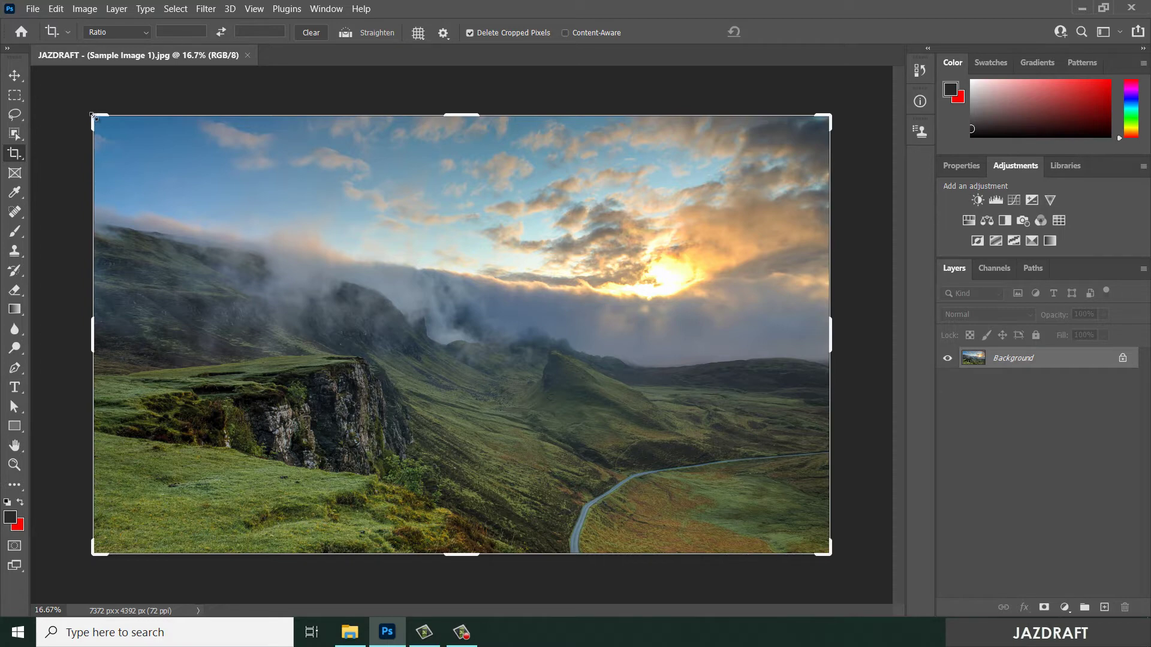
mouse_move(94, 116)
mouse_down()
mouse_move(256, 233)
mouse_move(96, 138)
mouse_move(93, 114)
mouse_move(118, 143)
mouse_move(288, 242)
mouse_move(194, 167)
mouse_move(91, 114)
mouse_up()
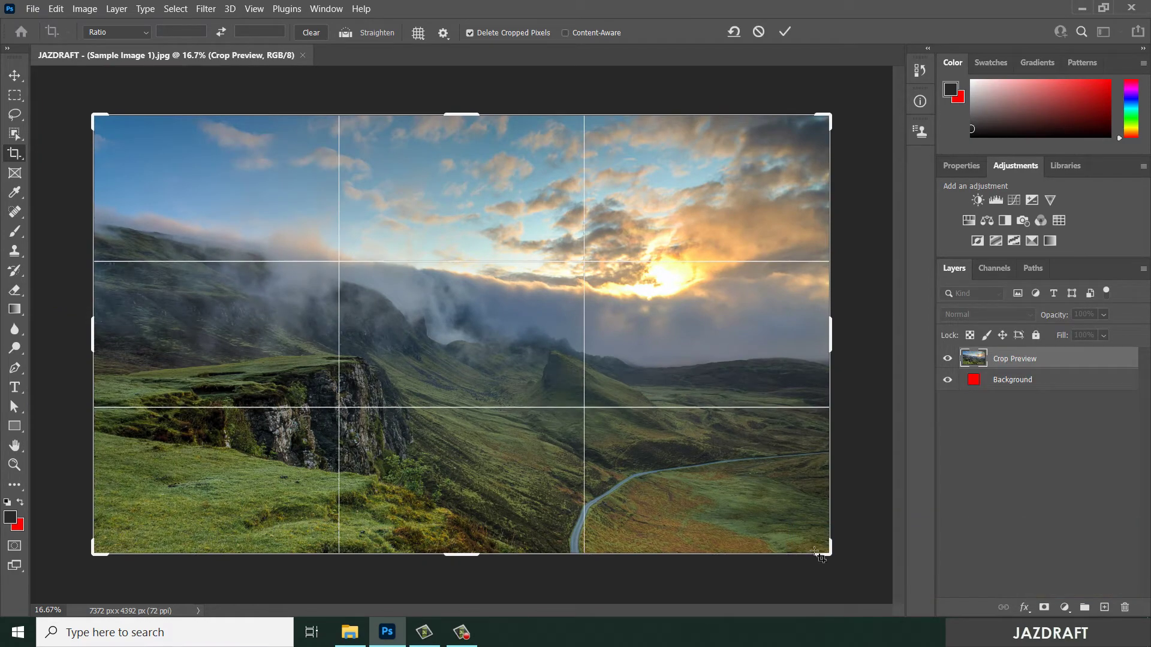
mouse_move(829, 552)
mouse_down()
mouse_move(666, 478)
mouse_move(722, 507)
mouse_move(838, 536)
mouse_up()
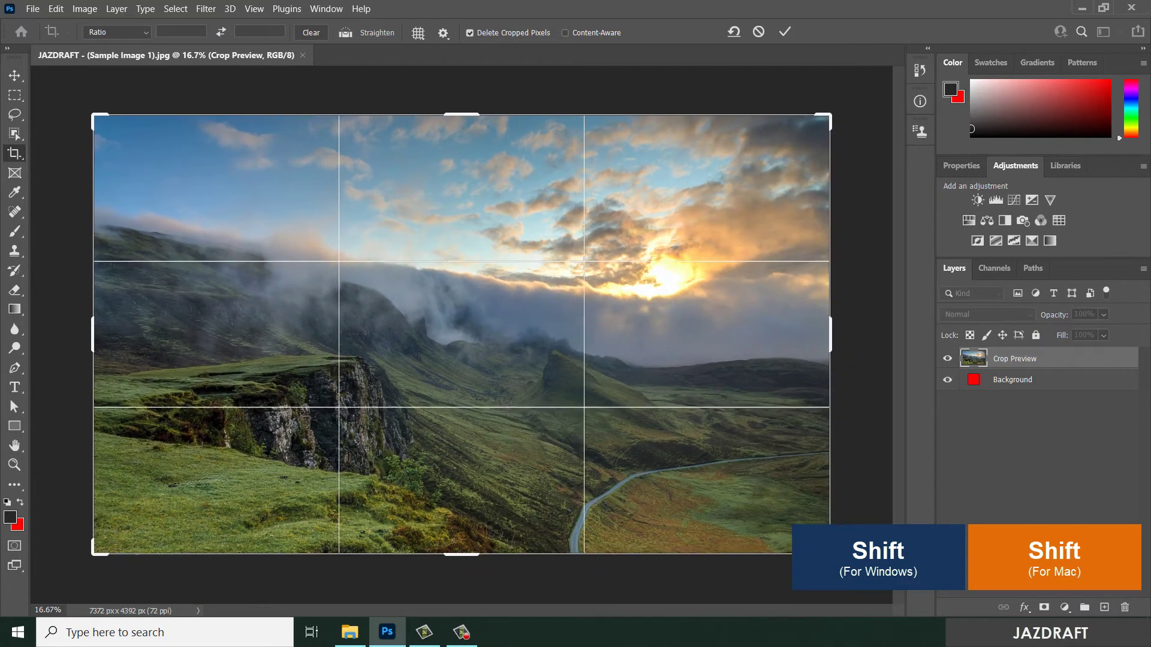
drag(803, 140, 850, 145)
drag(96, 552, 93, 554)
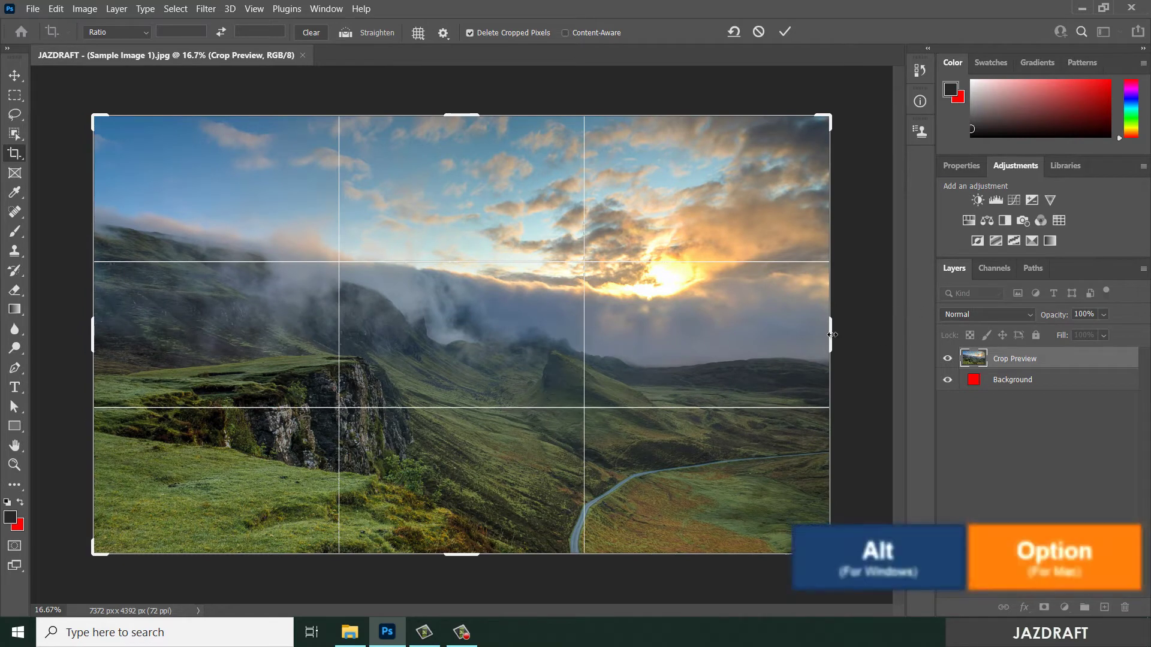
drag(830, 335, 596, 349)
drag(458, 114, 459, 228)
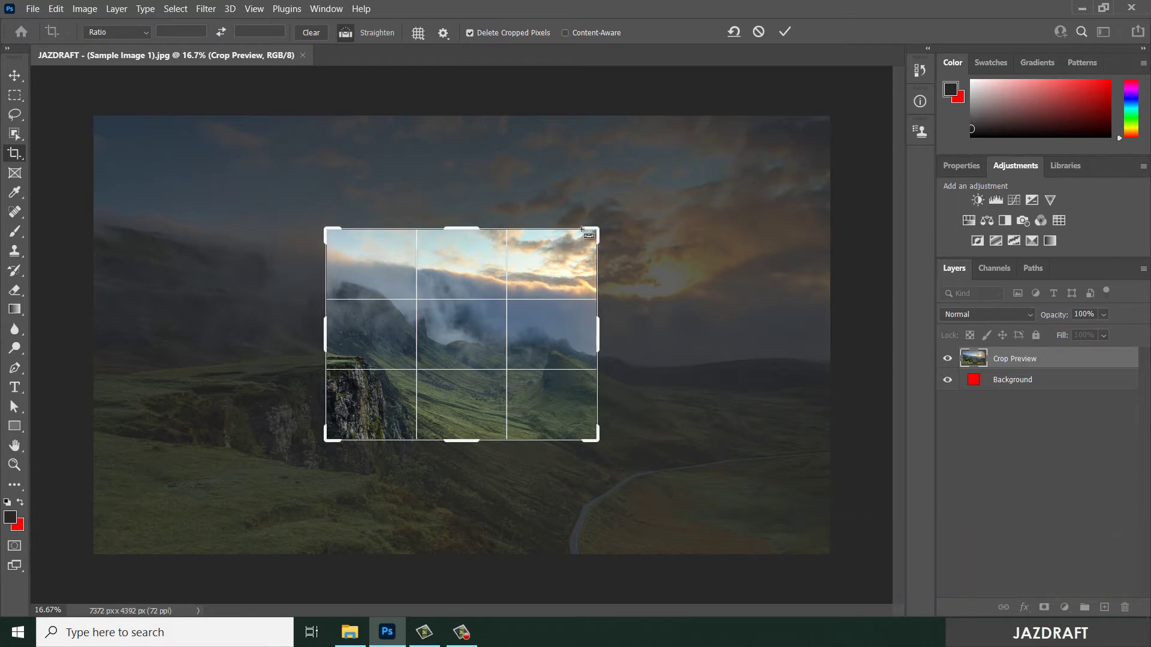
click(759, 32)
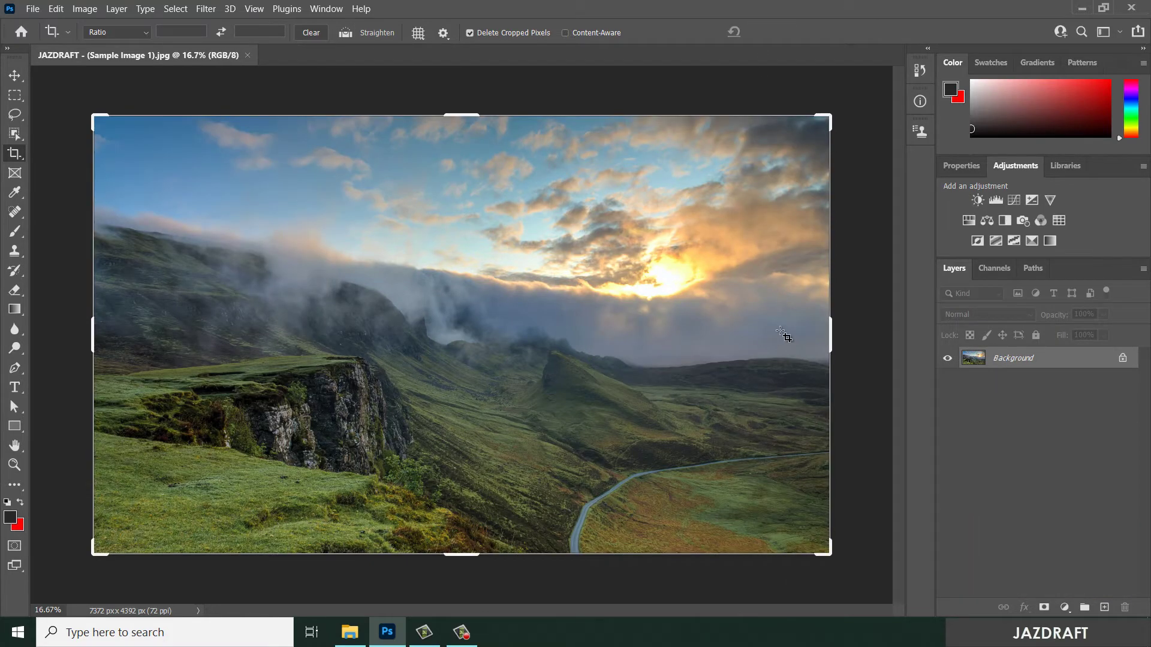
drag(827, 118, 625, 237)
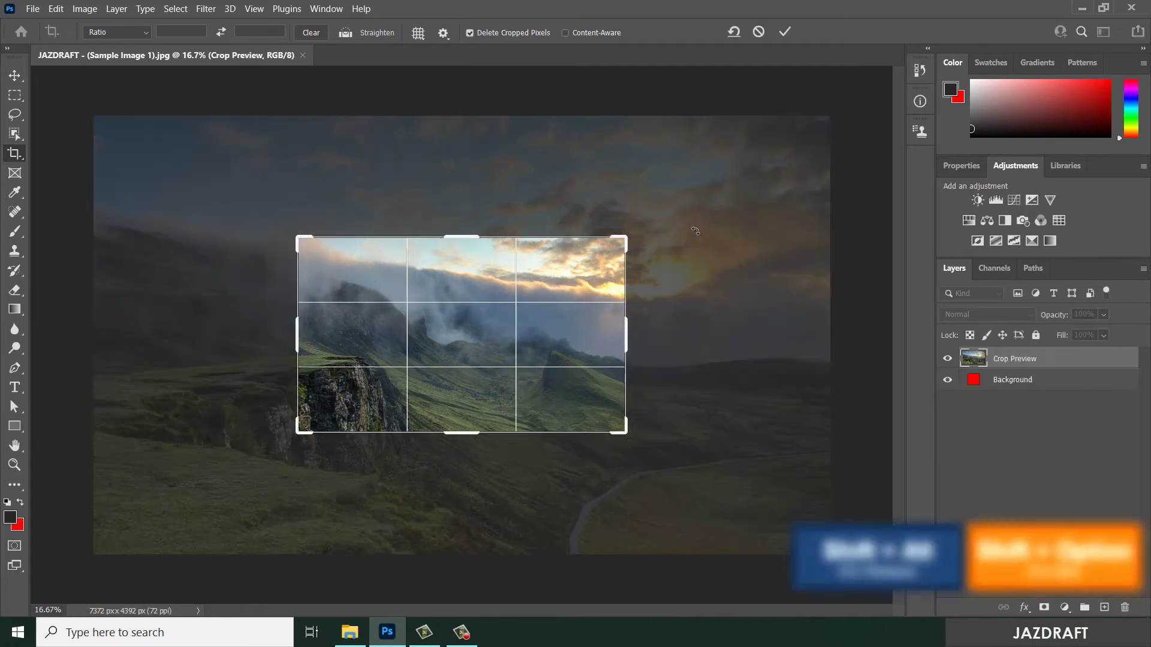
click(788, 30)
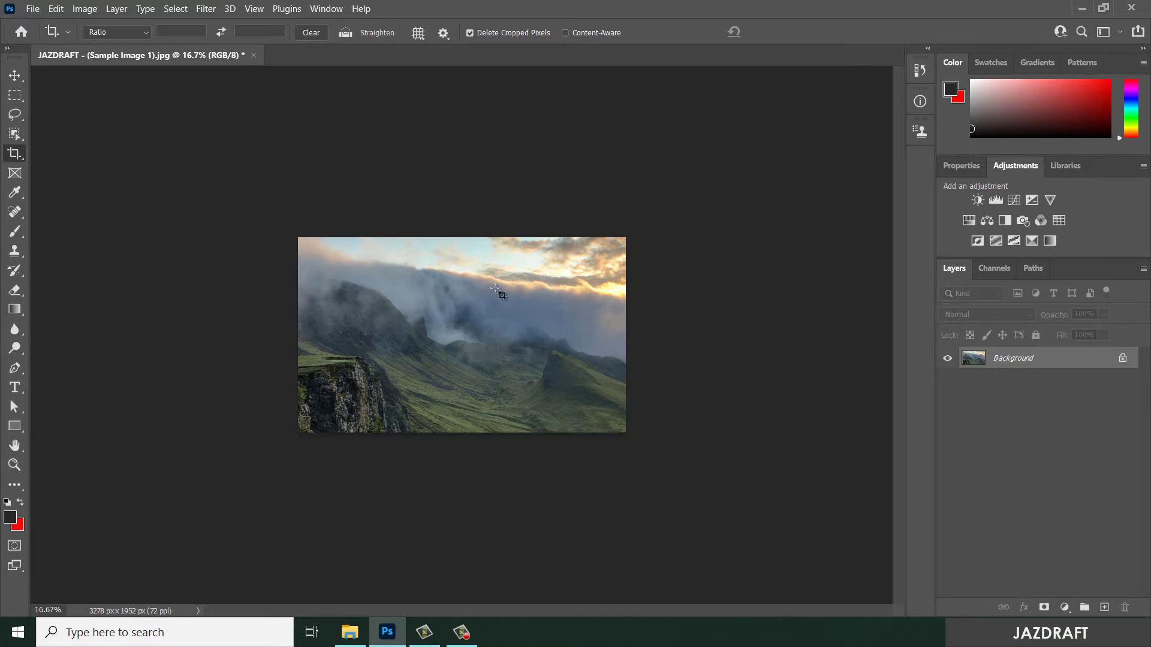
key(ctrl+z)
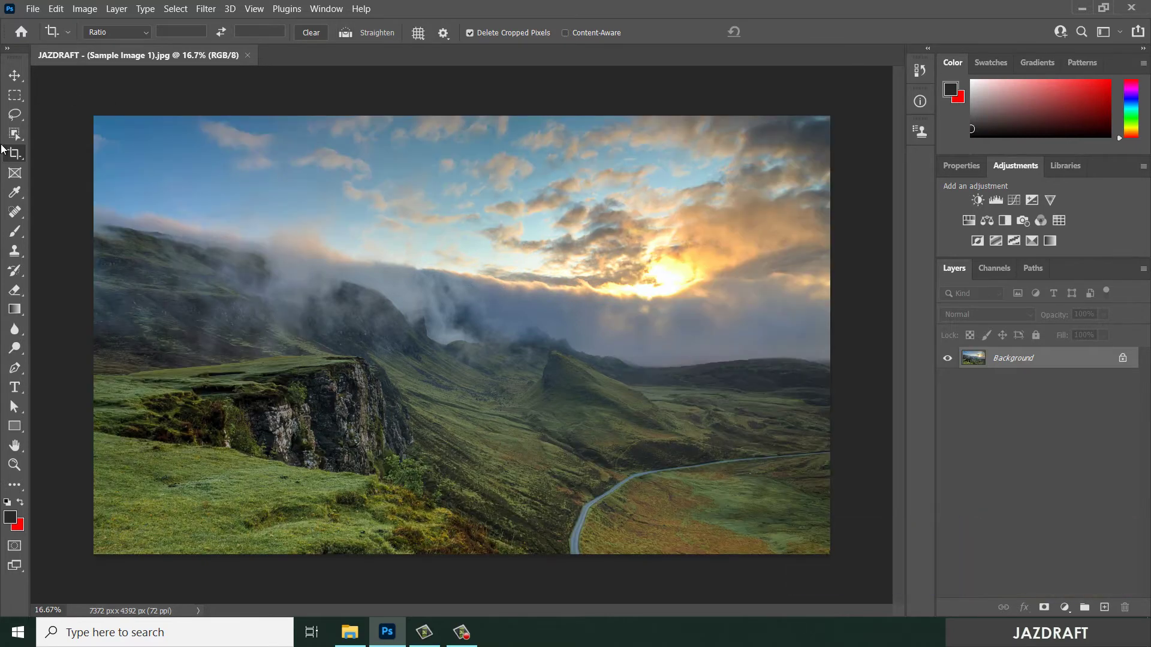
Cancel the pending crop preview and restart cropping on the full landscape image.
drag(107, 124, 123, 145)
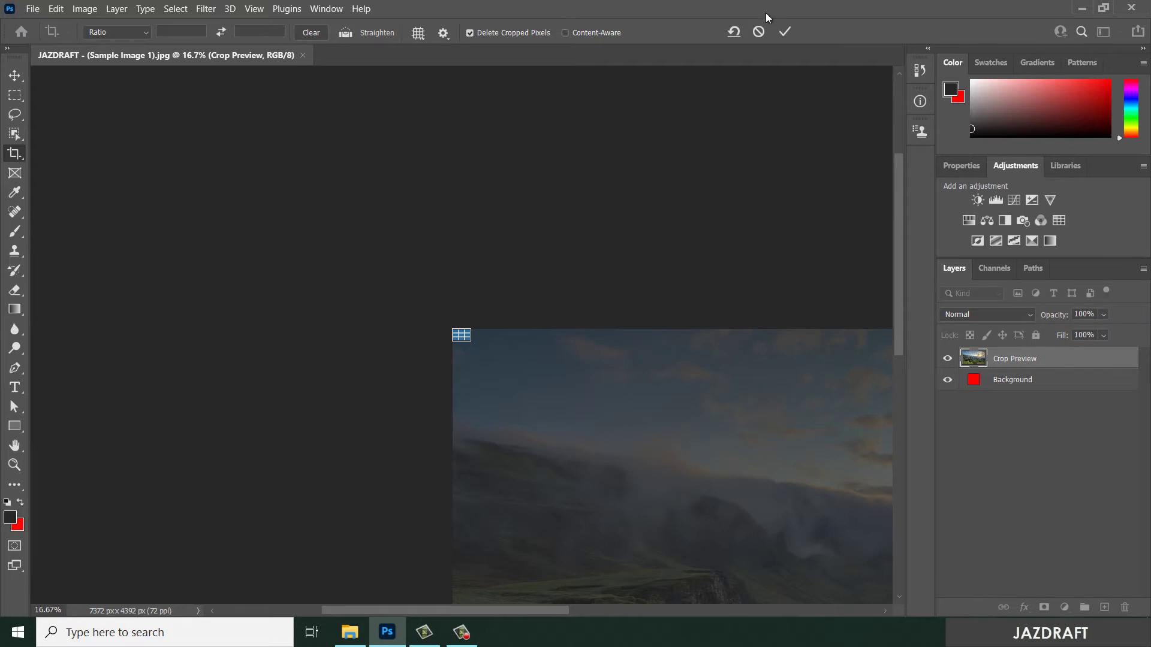
click(759, 32)
click(16, 155)
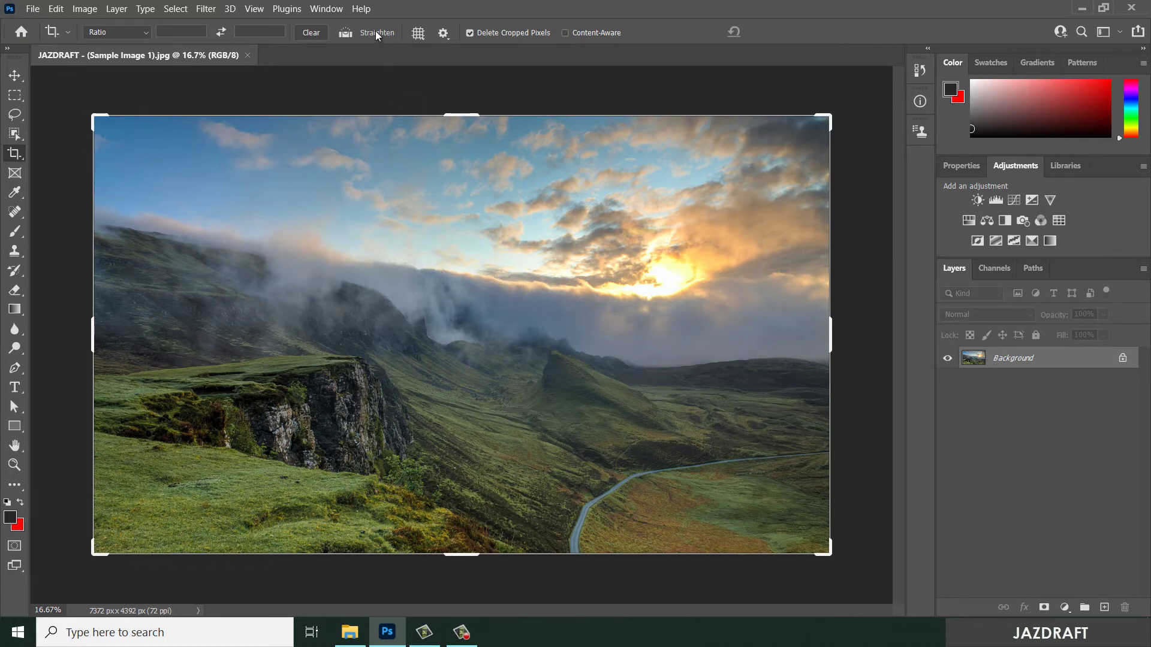
Straighten the landscape 8.2° along the horizon and apply it, leaving a 6044 × 3601 px image.
click(297, 239)
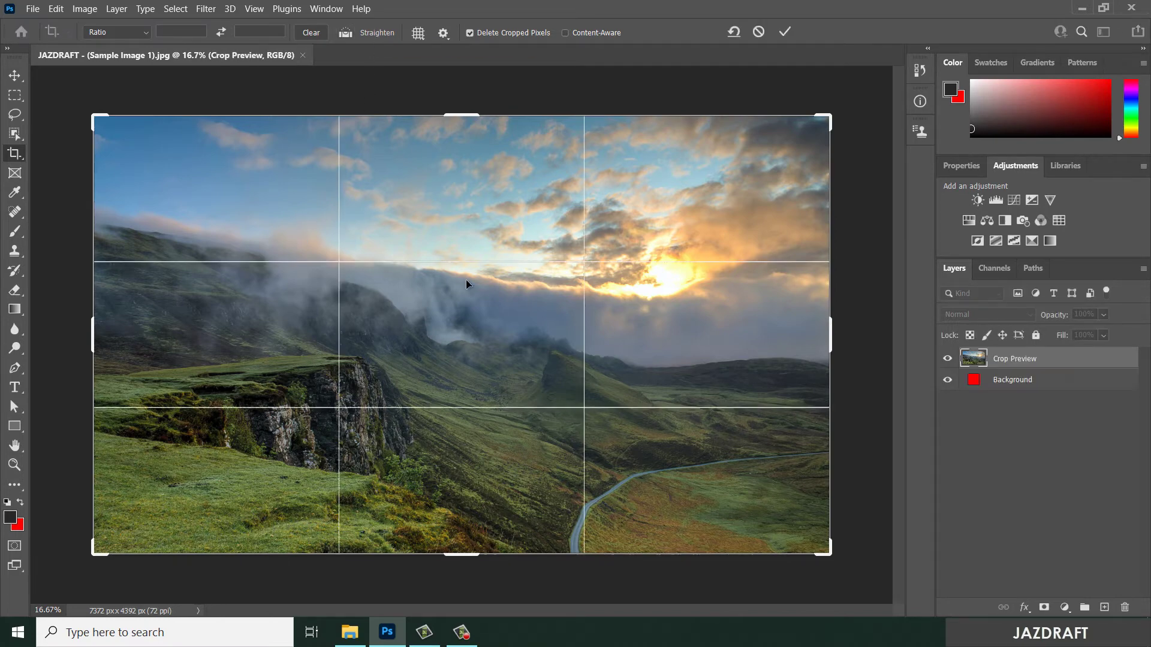
click(375, 33)
drag(181, 232, 634, 297)
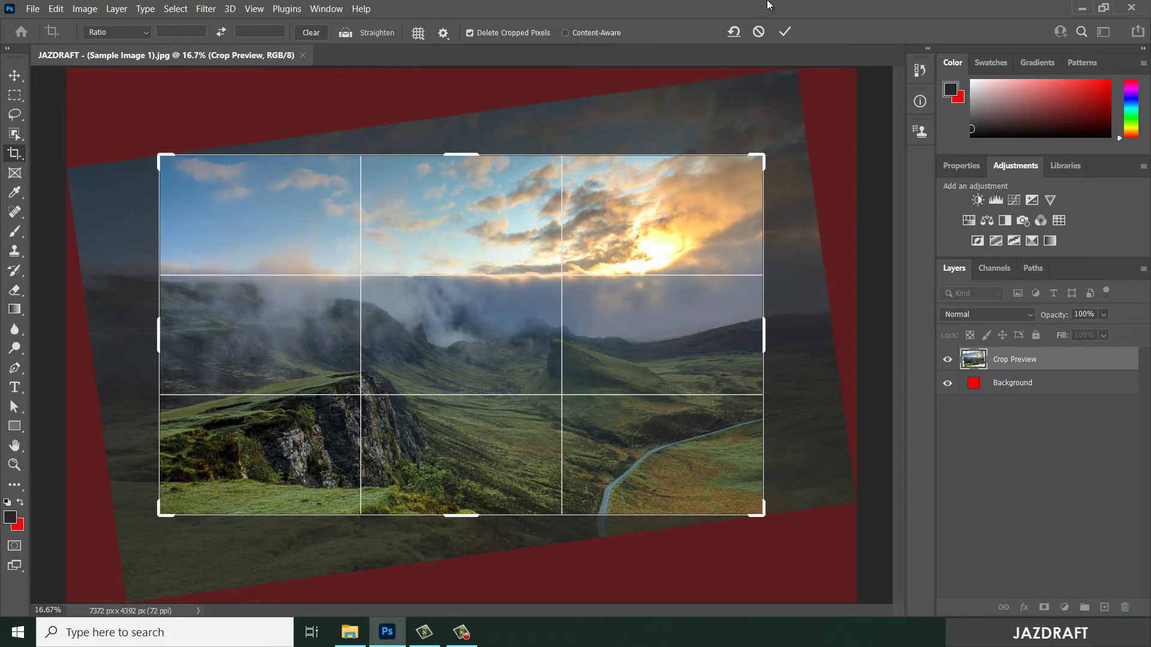
click(785, 31)
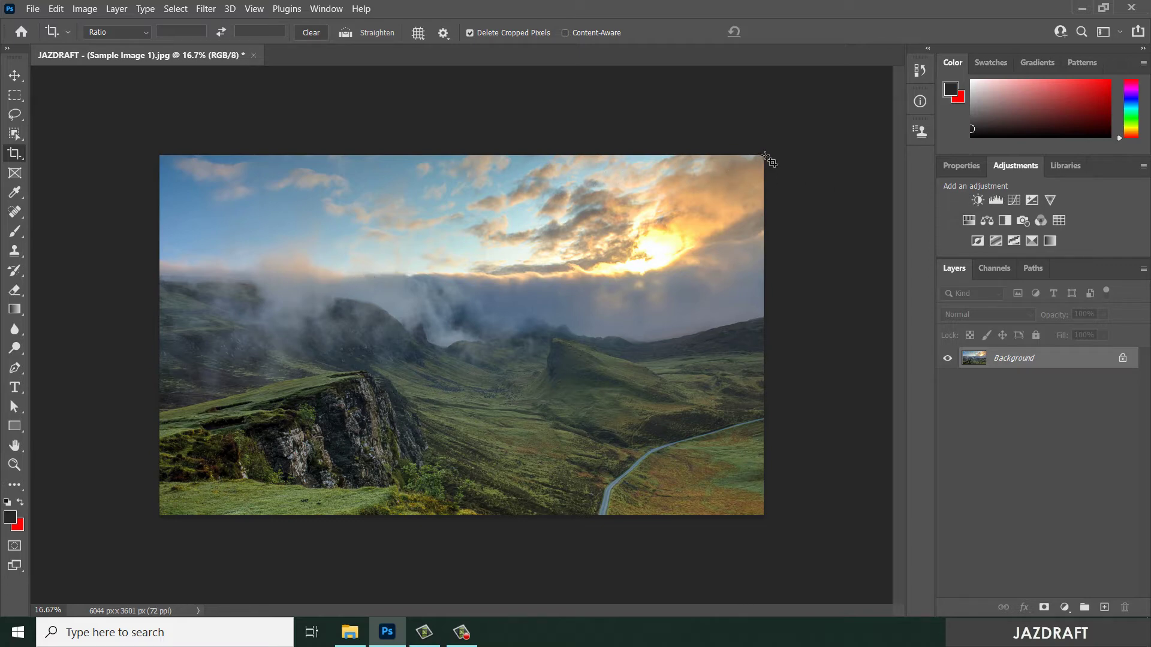
Cancel a sky crop and an even enlarging crop, then reset colours to default black and white.
drag(294, 255, 779, 516)
click(758, 31)
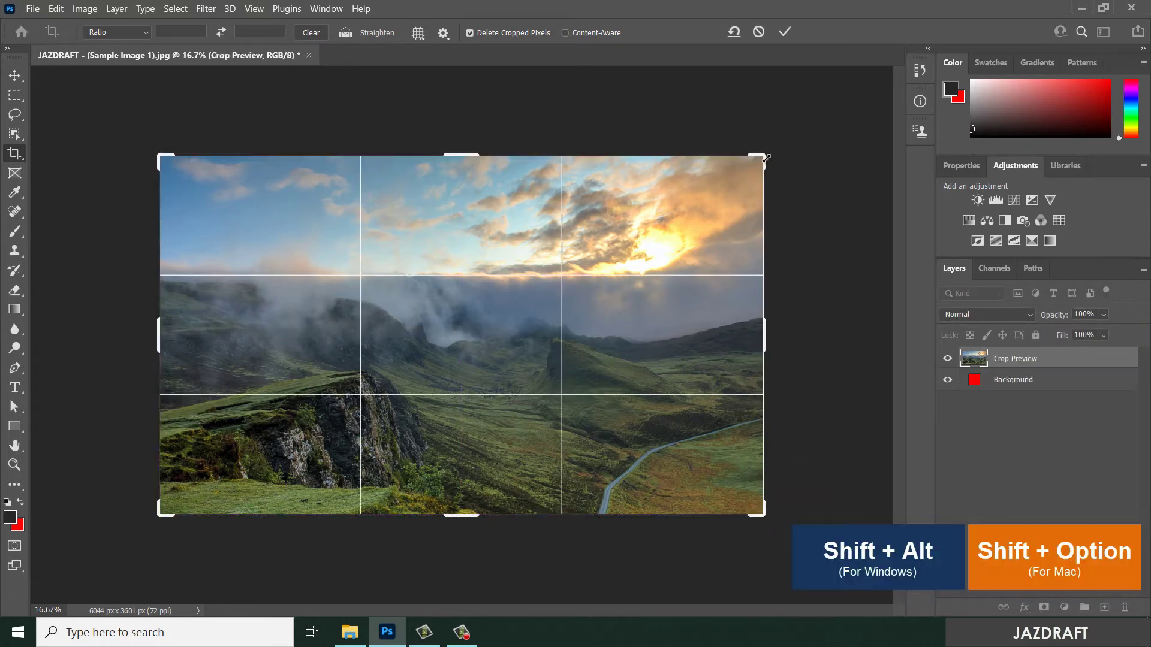
drag(765, 154, 787, 144)
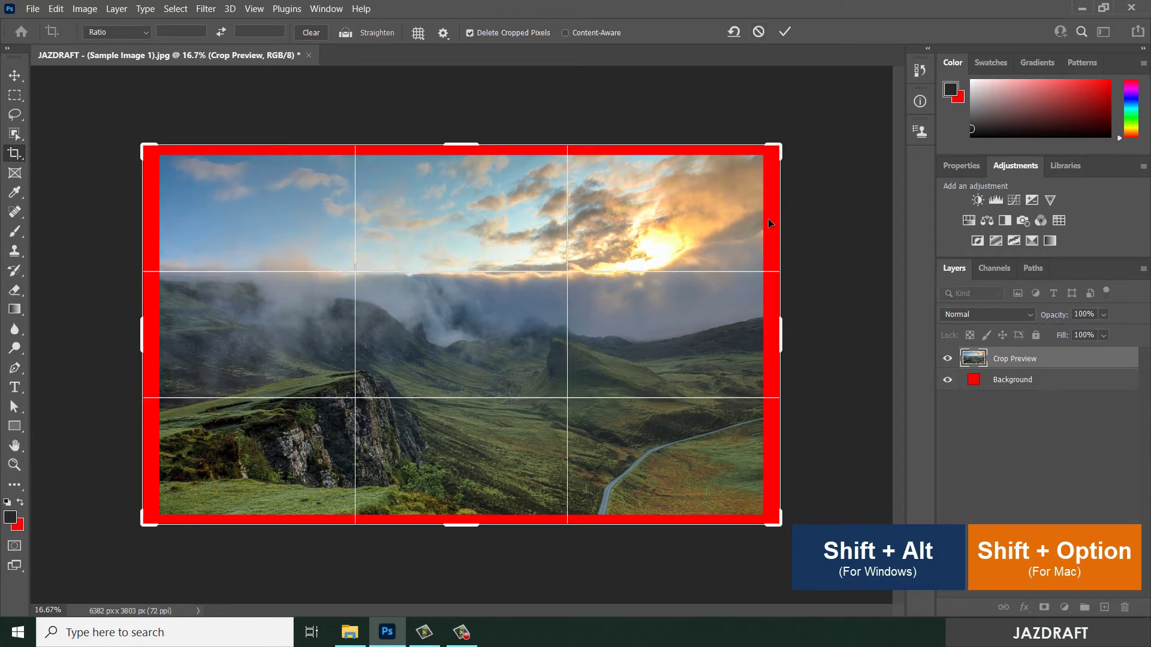
click(759, 32)
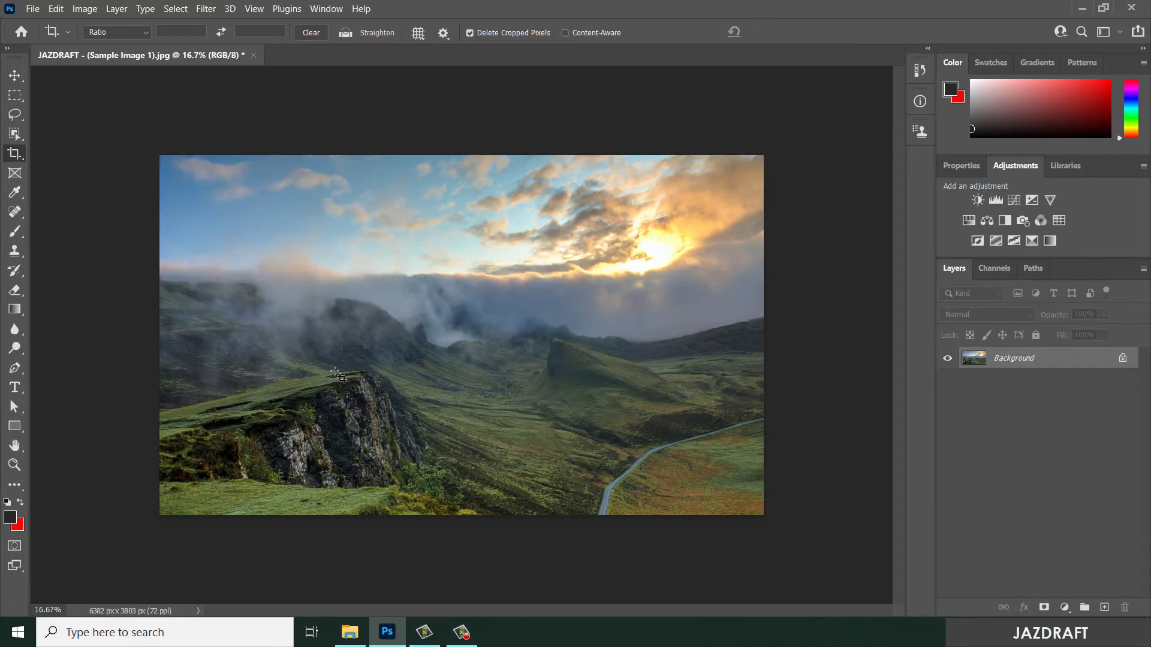
click(11, 504)
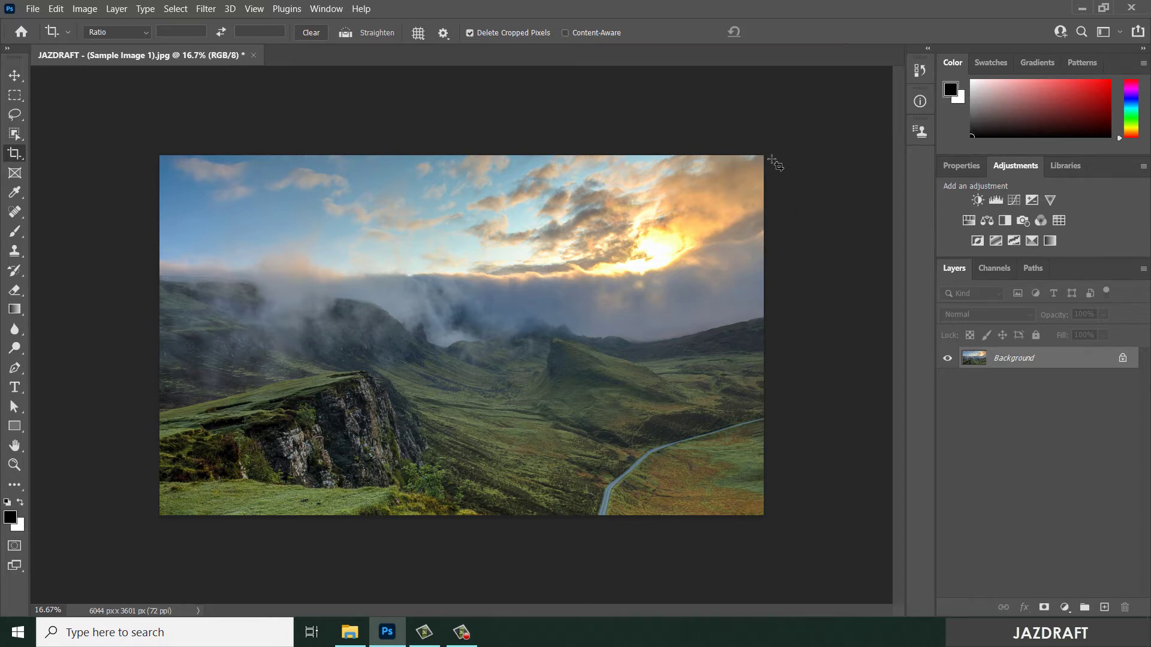
Enlarge the crop evenly past the photo edges and apply it, adding white margins (6528 × 3997 px).
drag(161, 157, 773, 510)
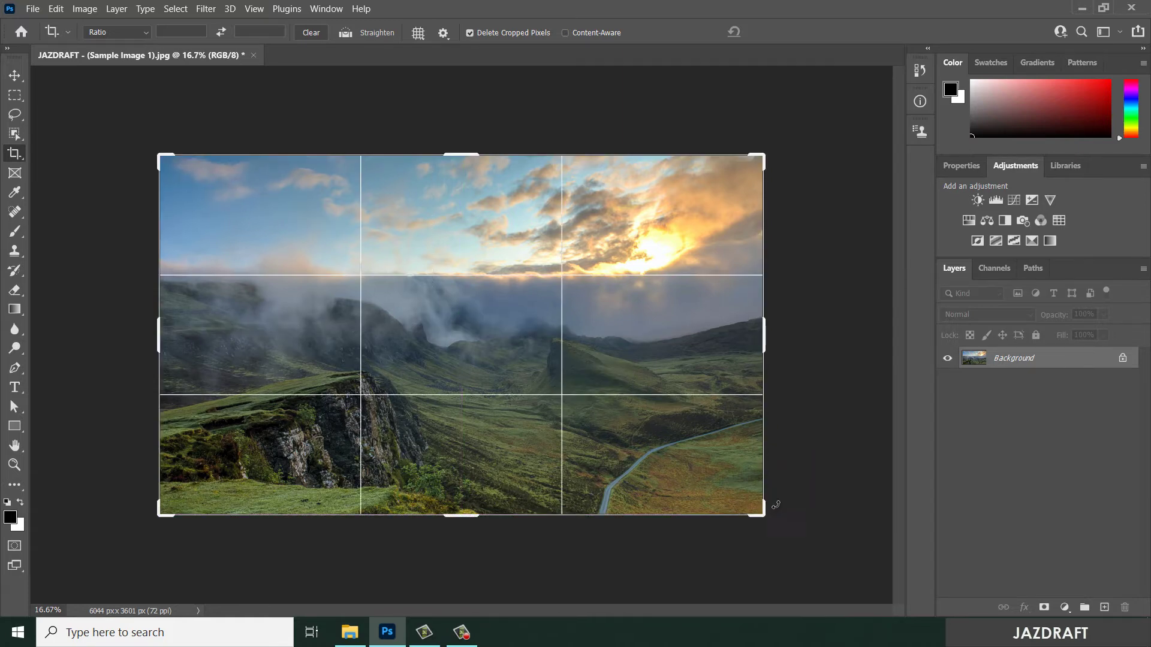
drag(760, 157, 789, 143)
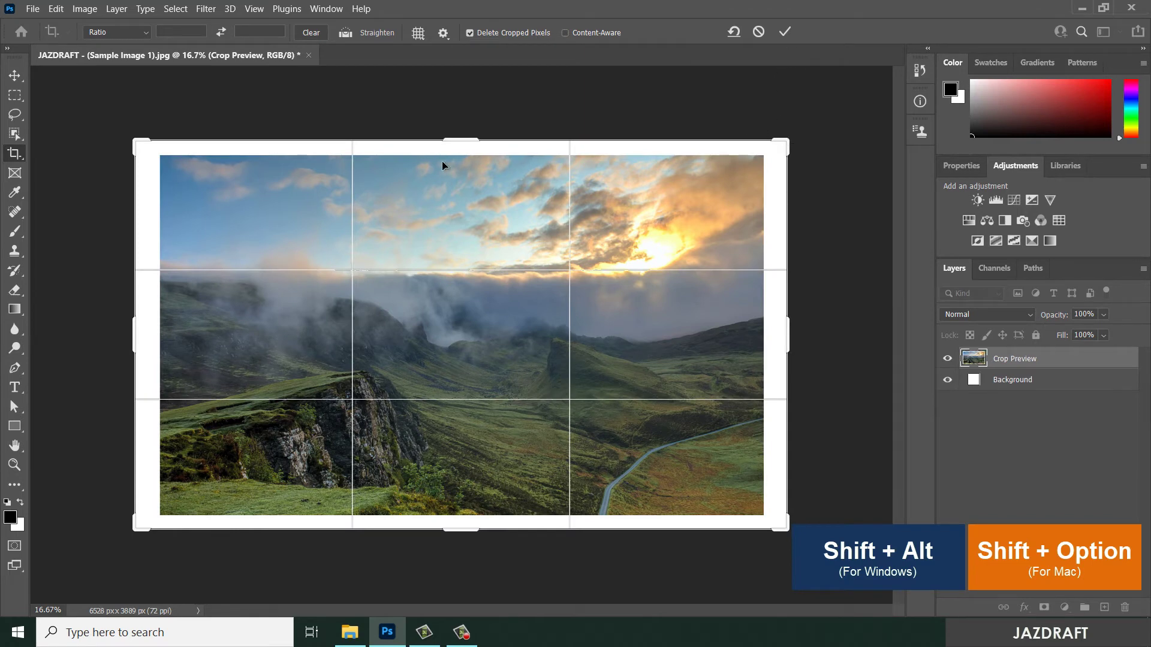
drag(461, 132, 463, 134)
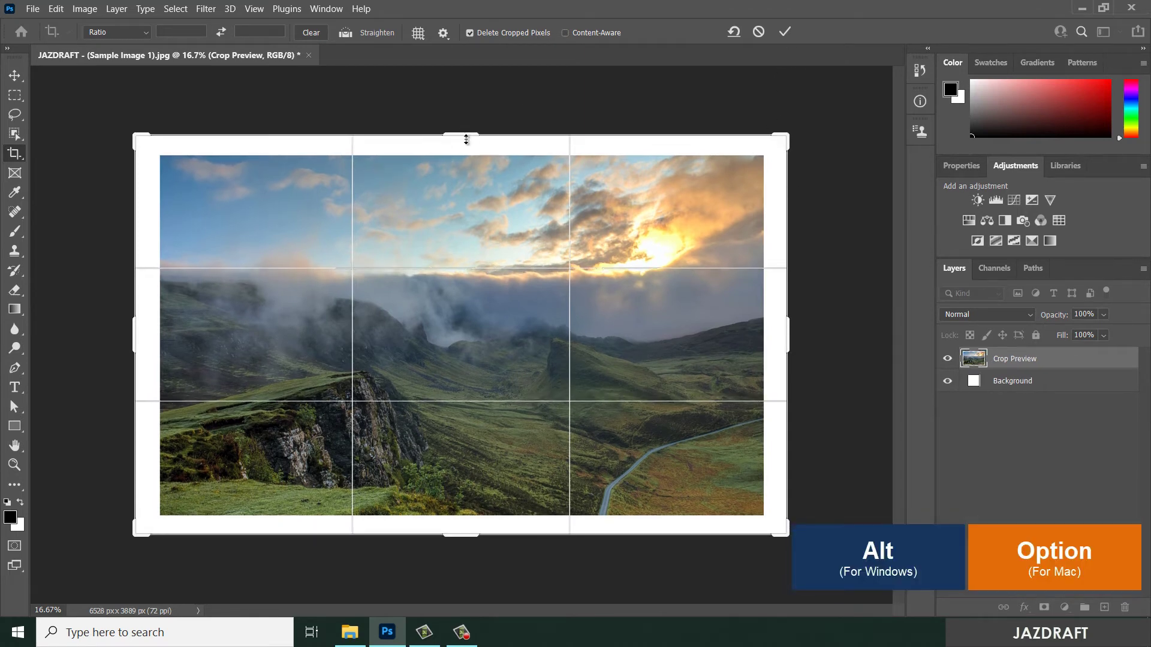
click(785, 32)
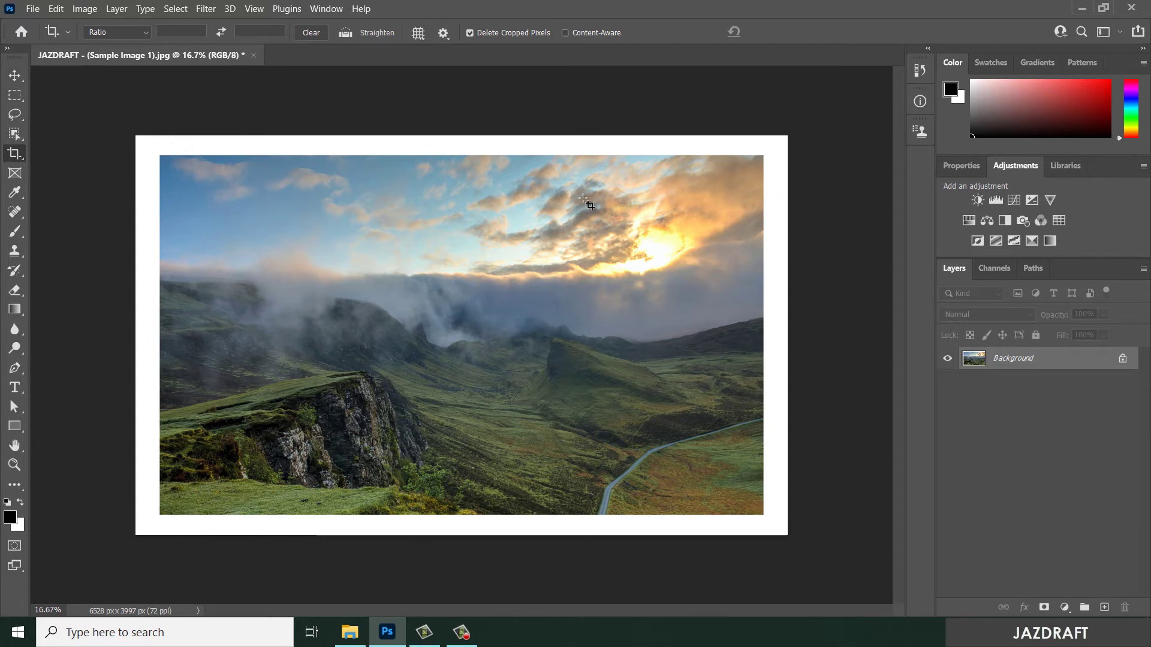
drag(221, 183, 836, 584)
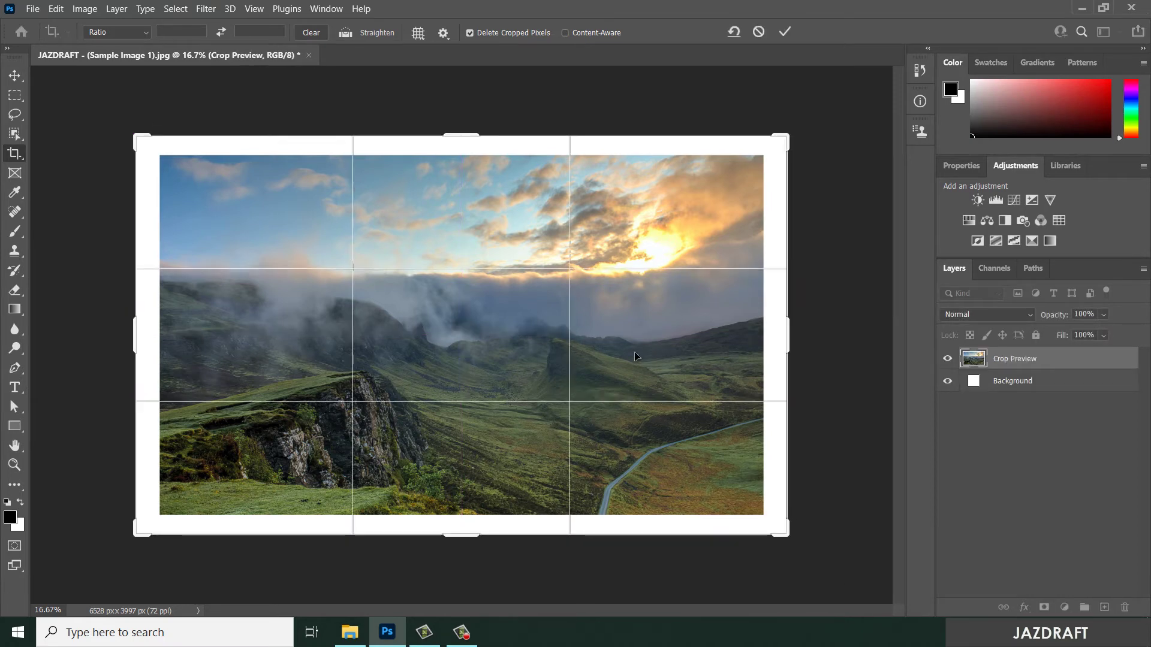
key(Return)
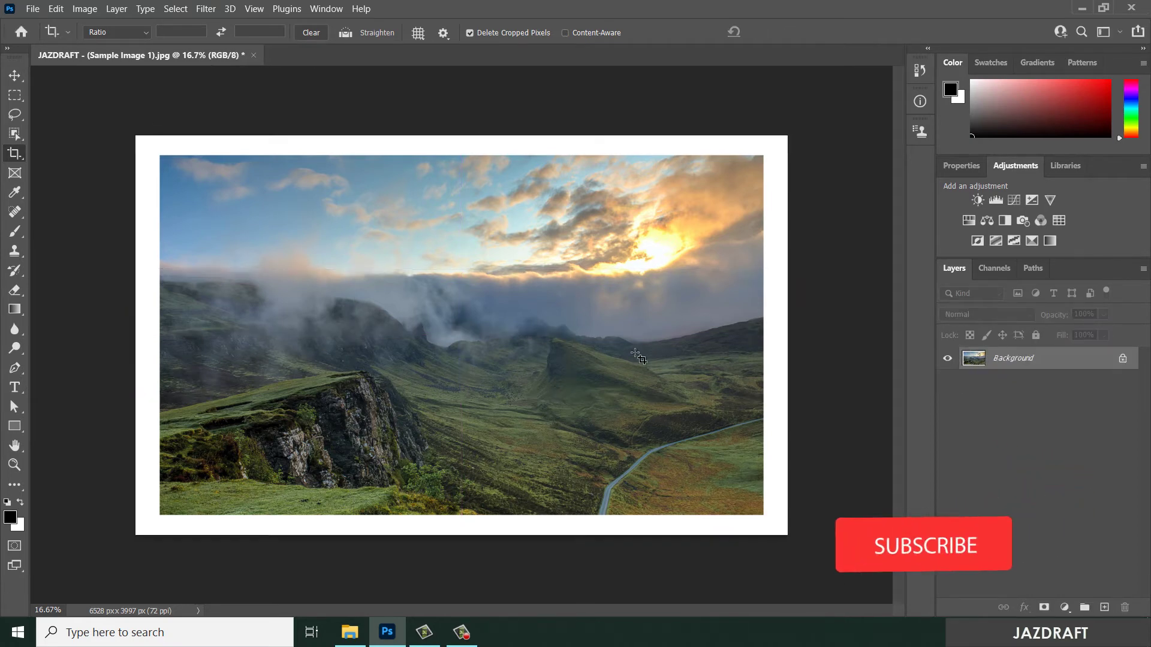
Reposition the crop area over the canvas, toggling classic mode with P, to shift the photo inside.
drag(129, 142, 797, 530)
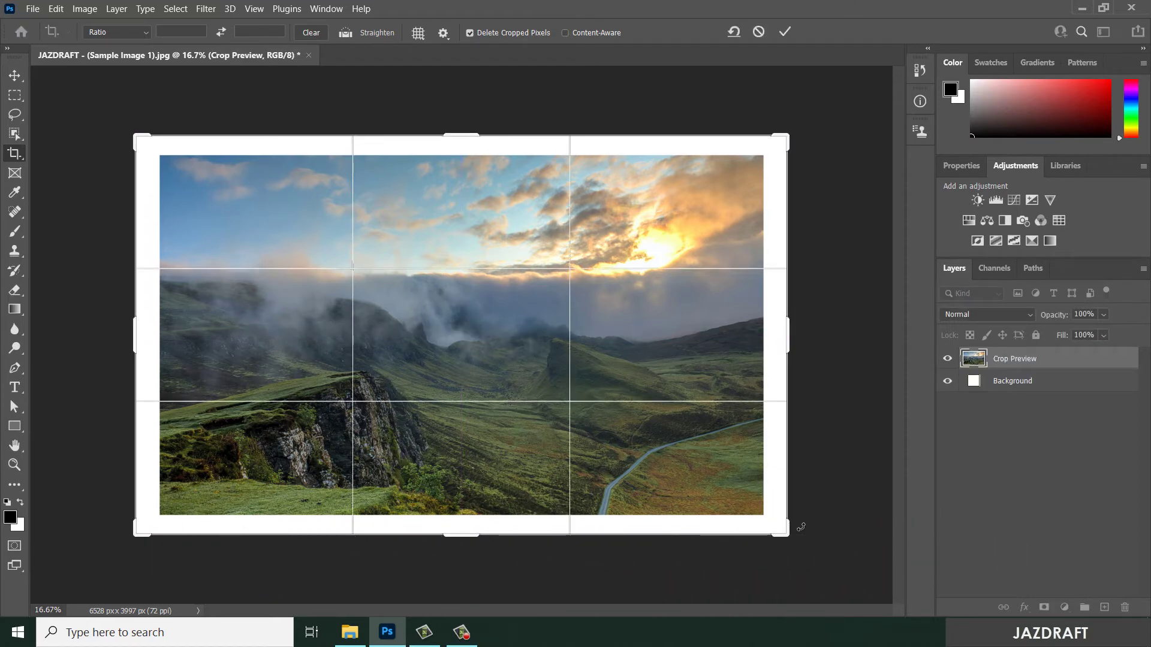
key(p)
click(473, 355)
drag(473, 354, 497, 331)
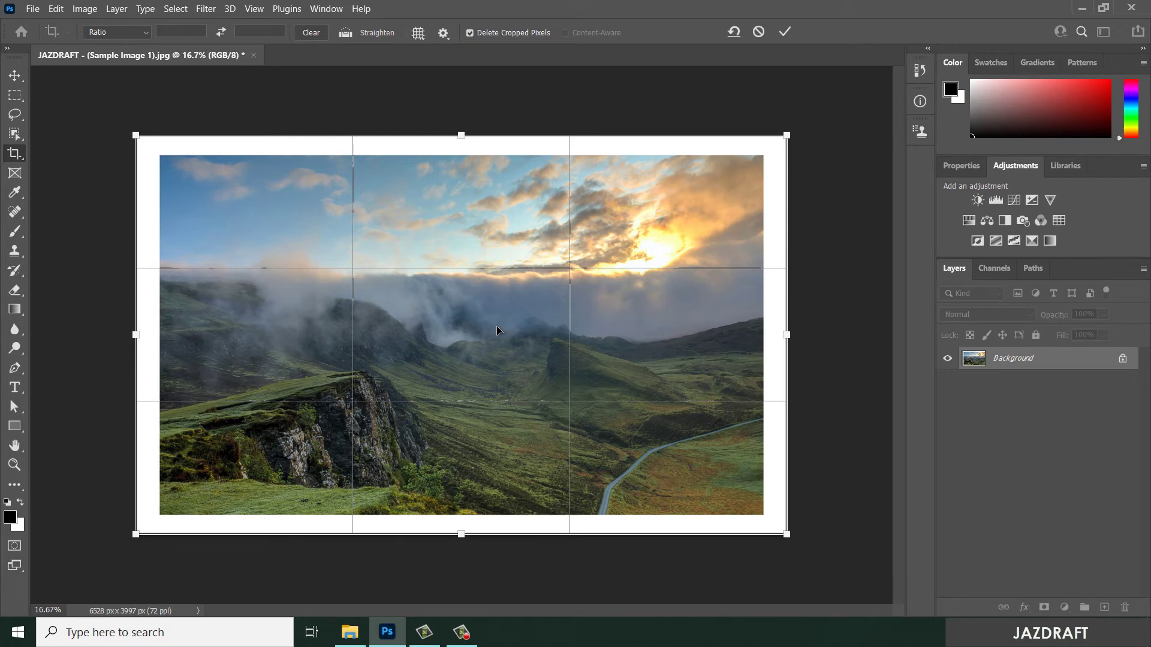
key(p)
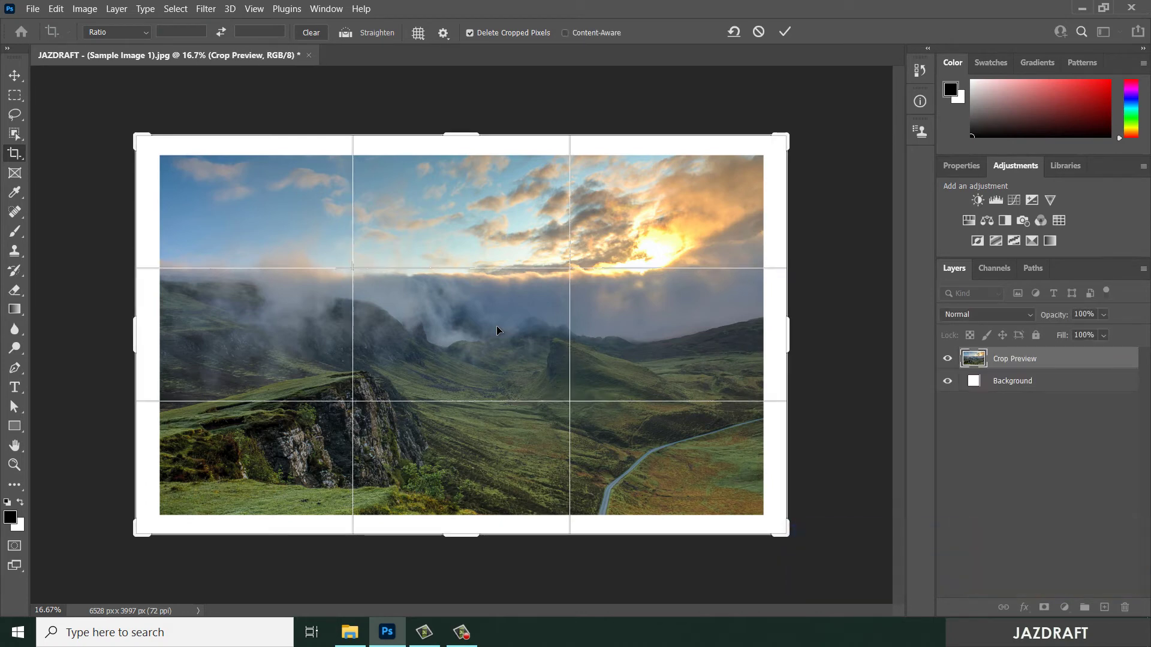
drag(497, 330, 536, 352)
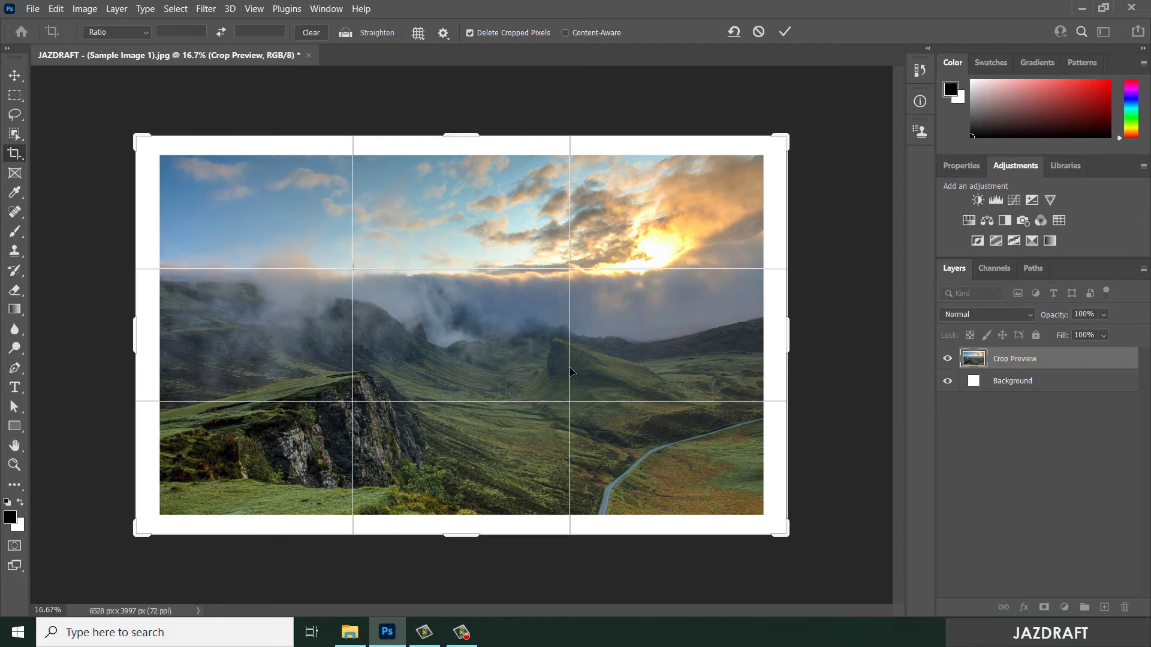
click(419, 34)
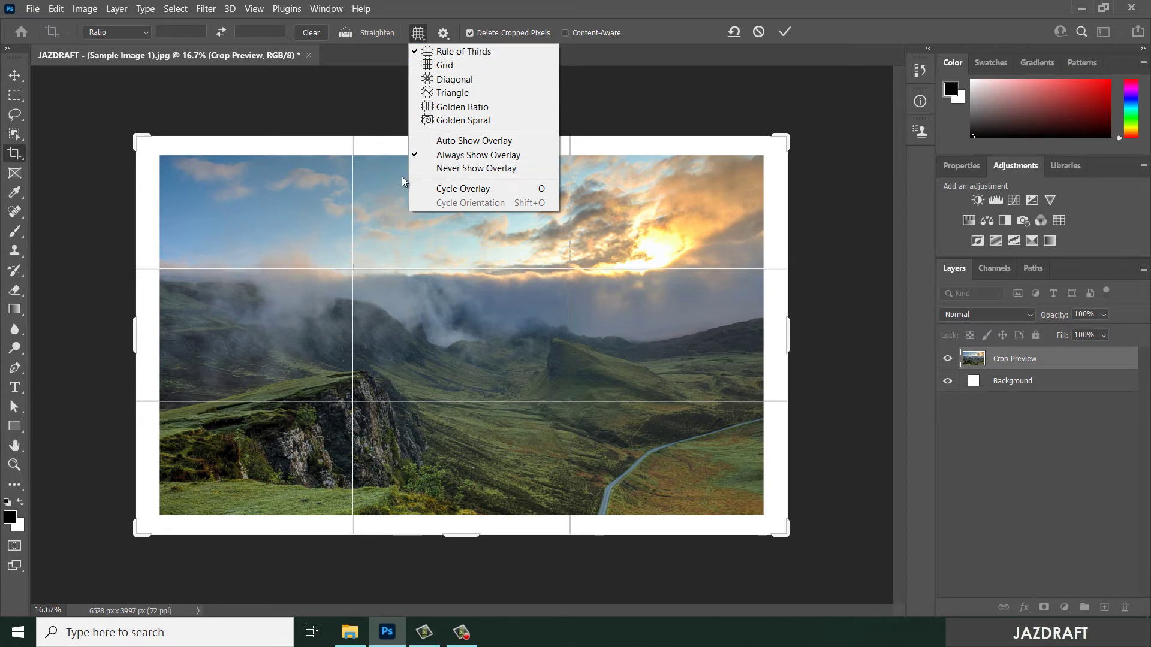
Set the crop overlay to Auto Show Overlay after trying Never, resize the box, then cancel.
click(452, 170)
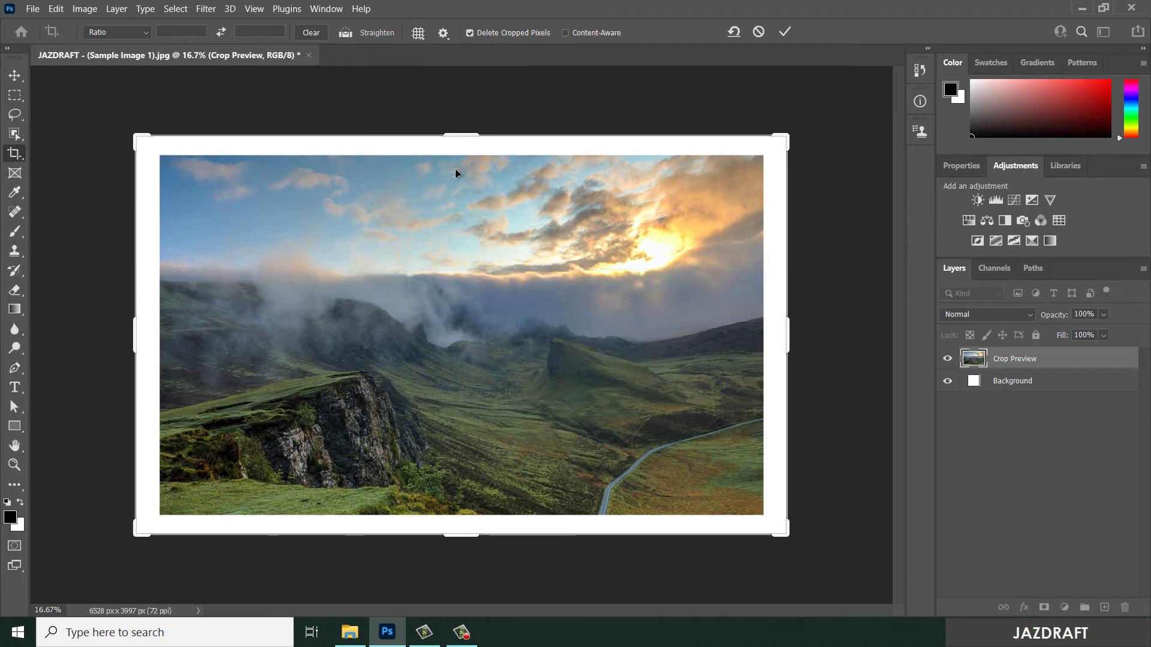
drag(135, 137, 256, 216)
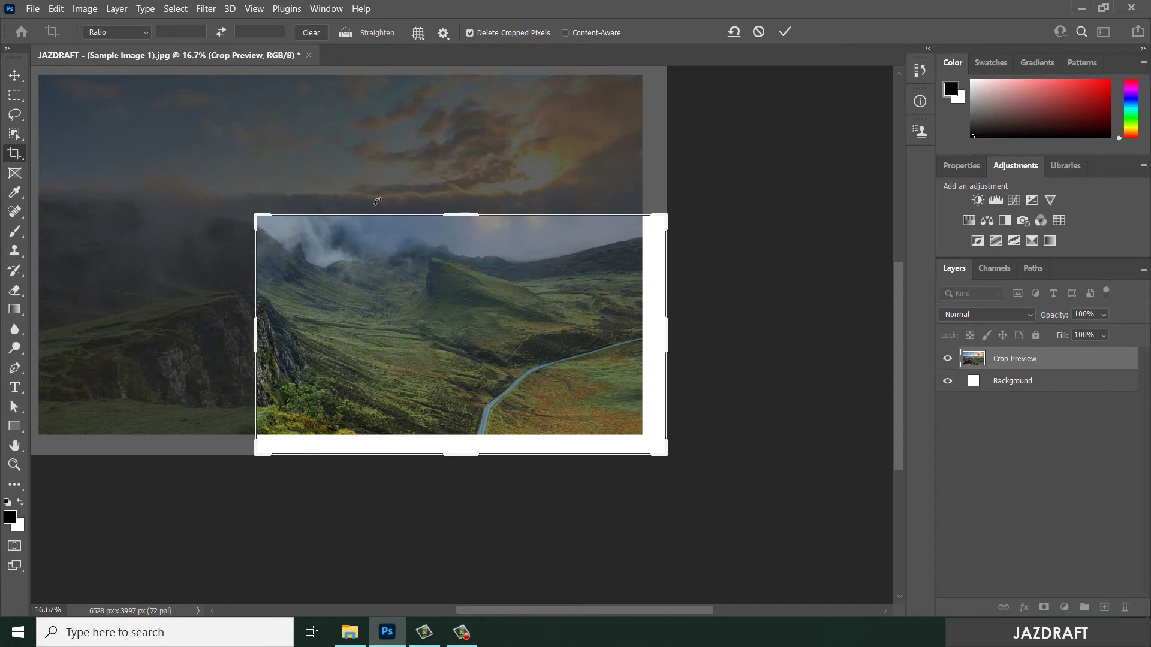
click(417, 33)
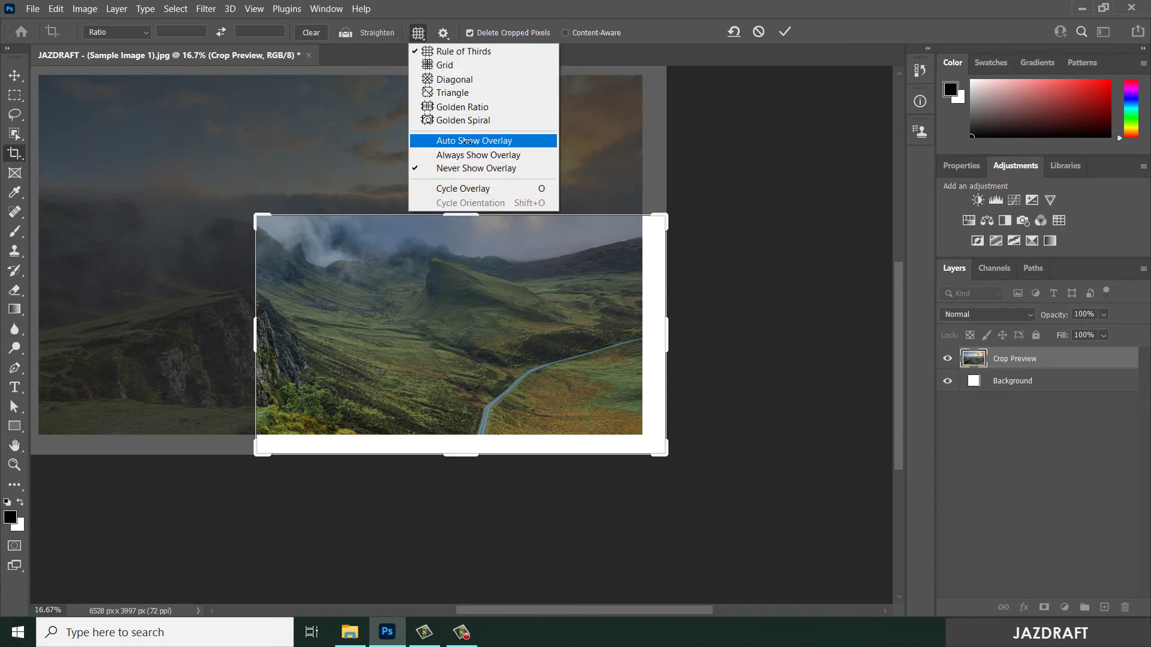
click(466, 140)
drag(256, 215, 144, 144)
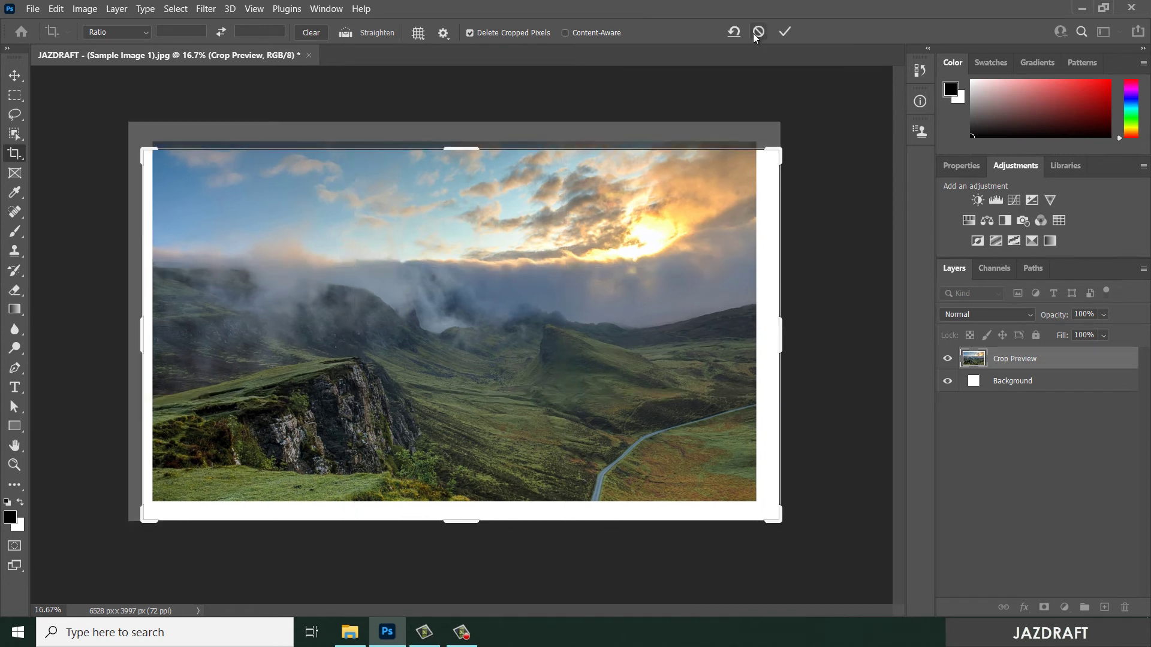
click(785, 31)
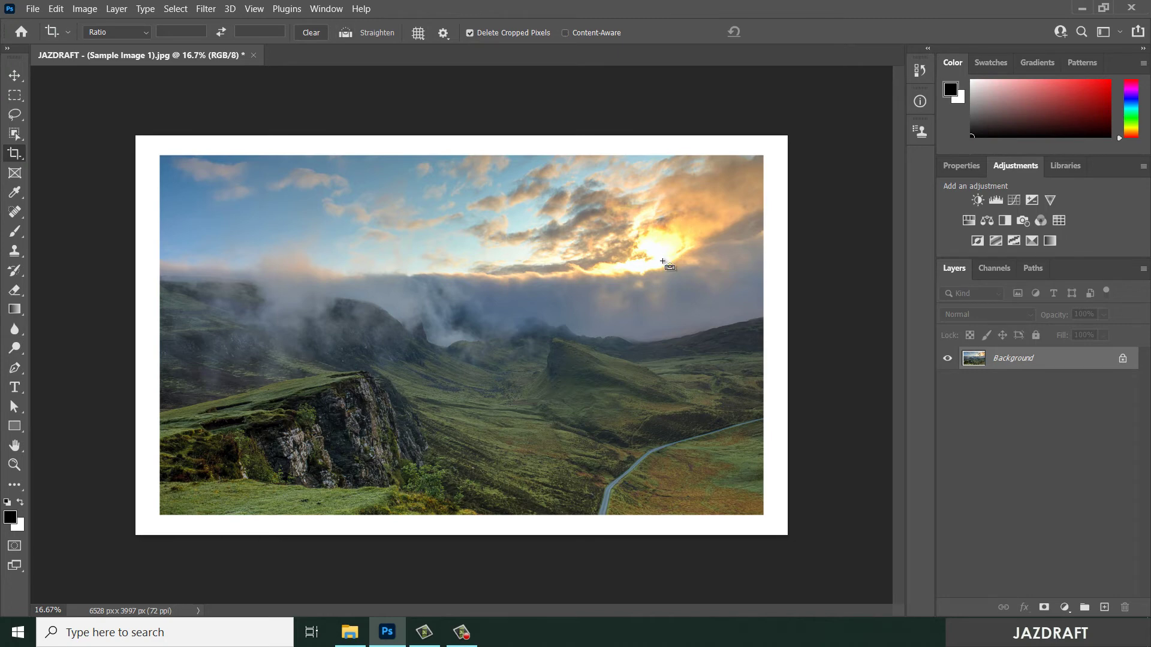
Widen the crop to the right and upward into a 13020 × 9765 px canvas and apply it.
key(ctrl+minus)
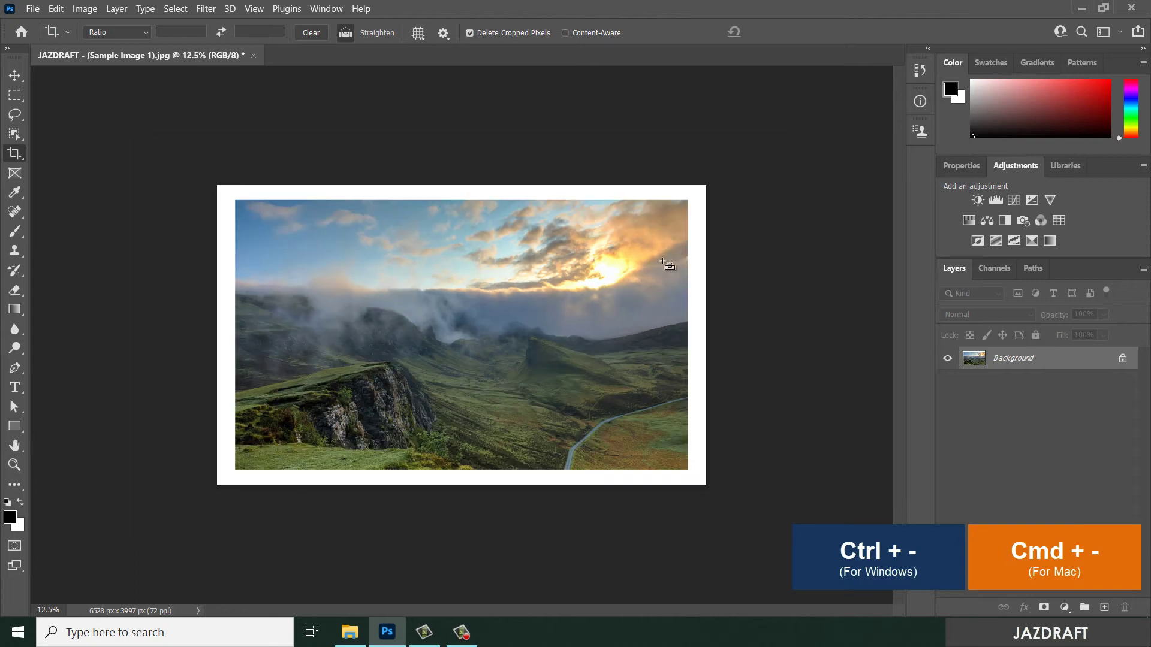
key(ctrl+minus)
key(ctrl+equal)
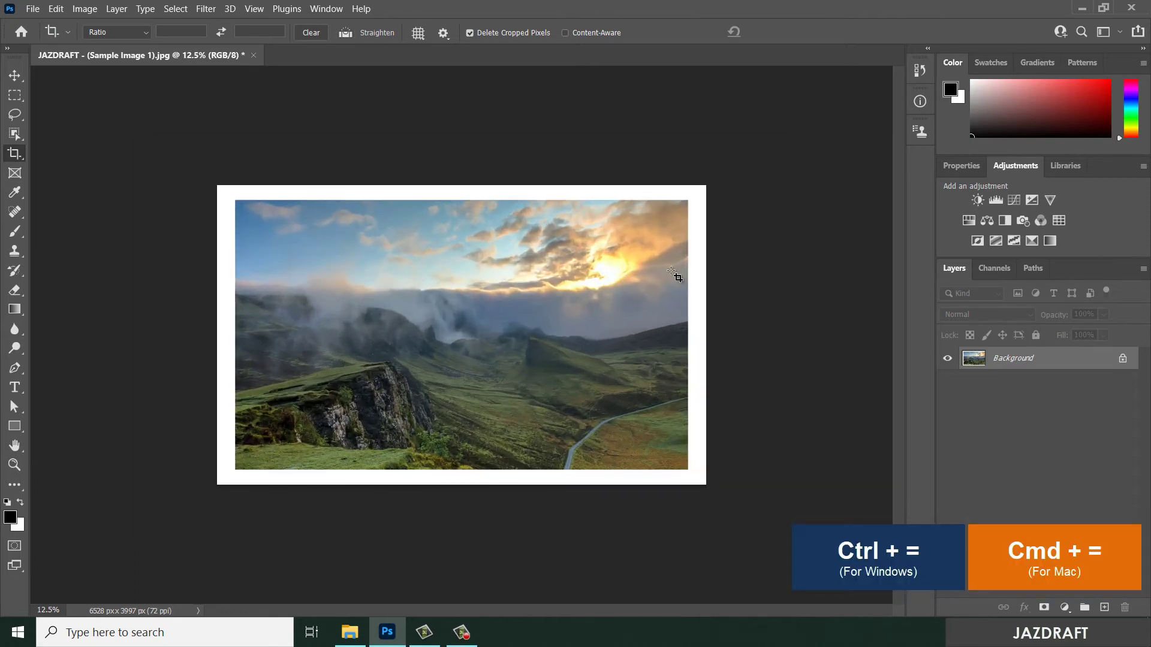
key(ctrl+minus)
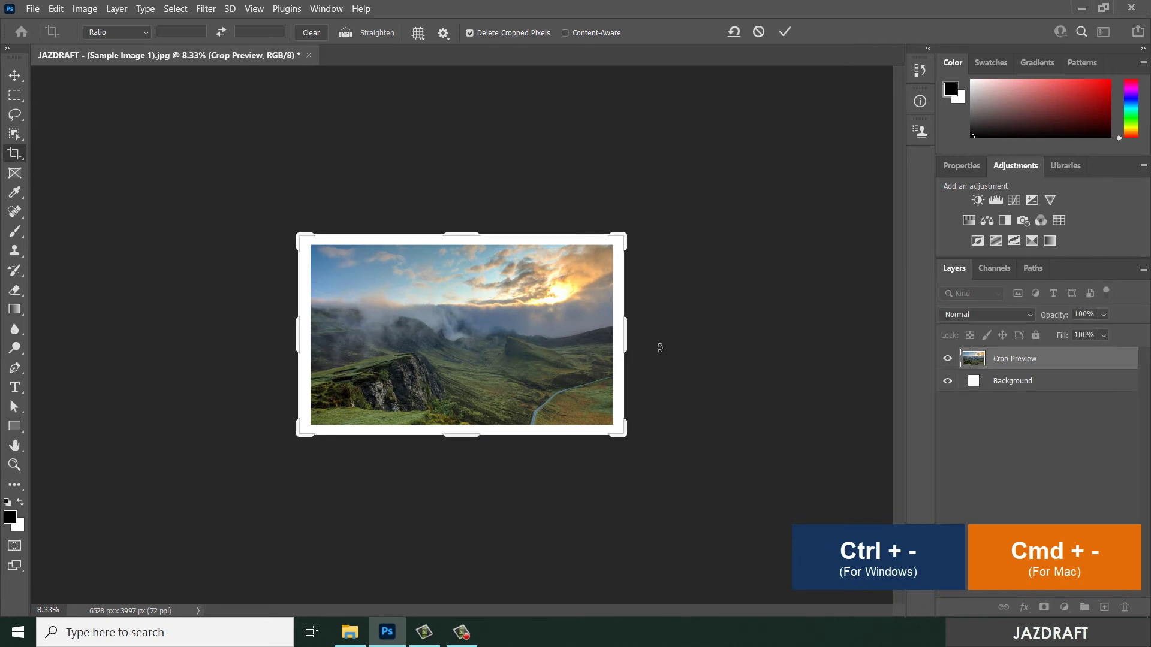
drag(630, 329, 788, 331)
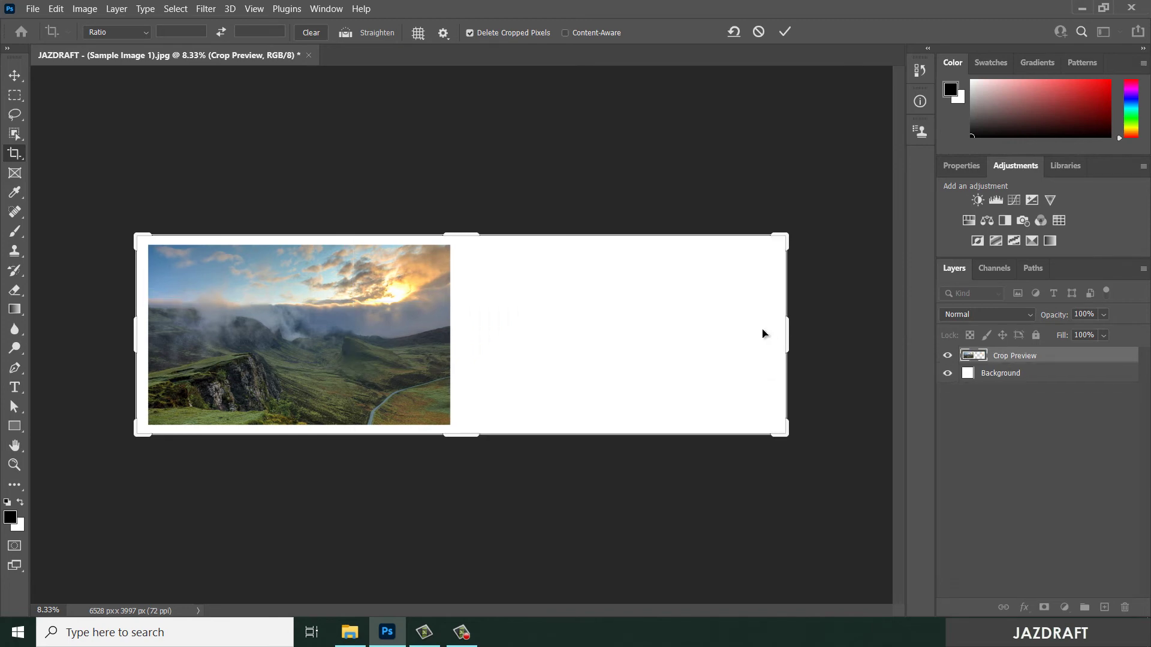
drag(461, 239, 455, 89)
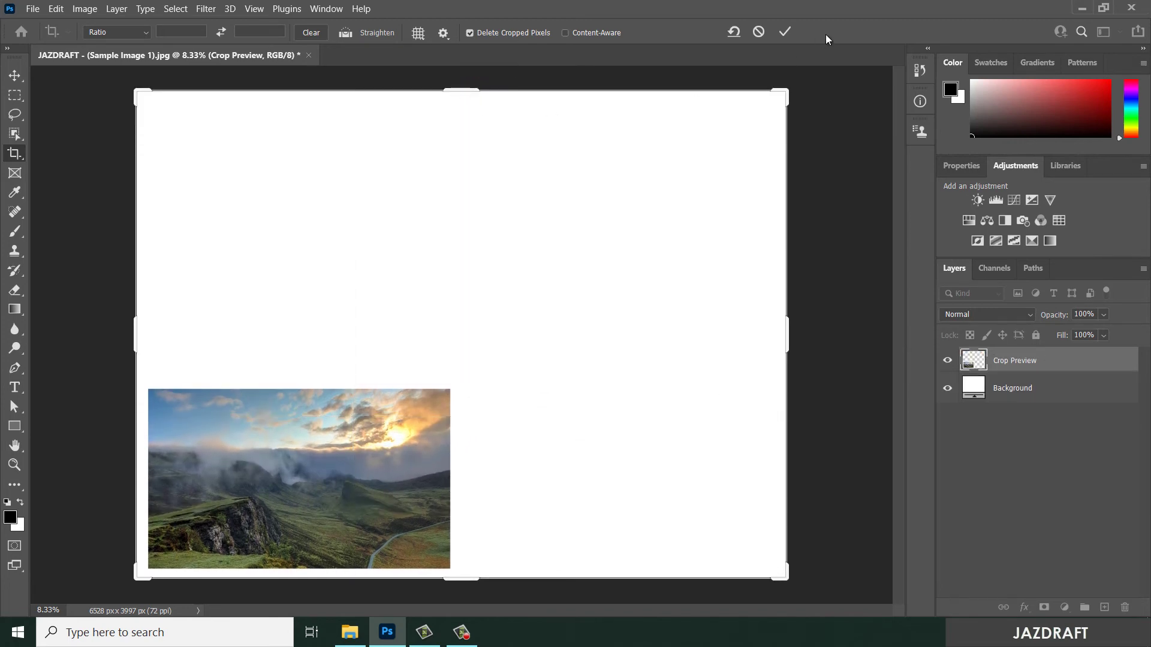
click(789, 27)
Drop the pier sunset photo onto the canvas, place it right of the landscape, and confirm it.
click(349, 632)
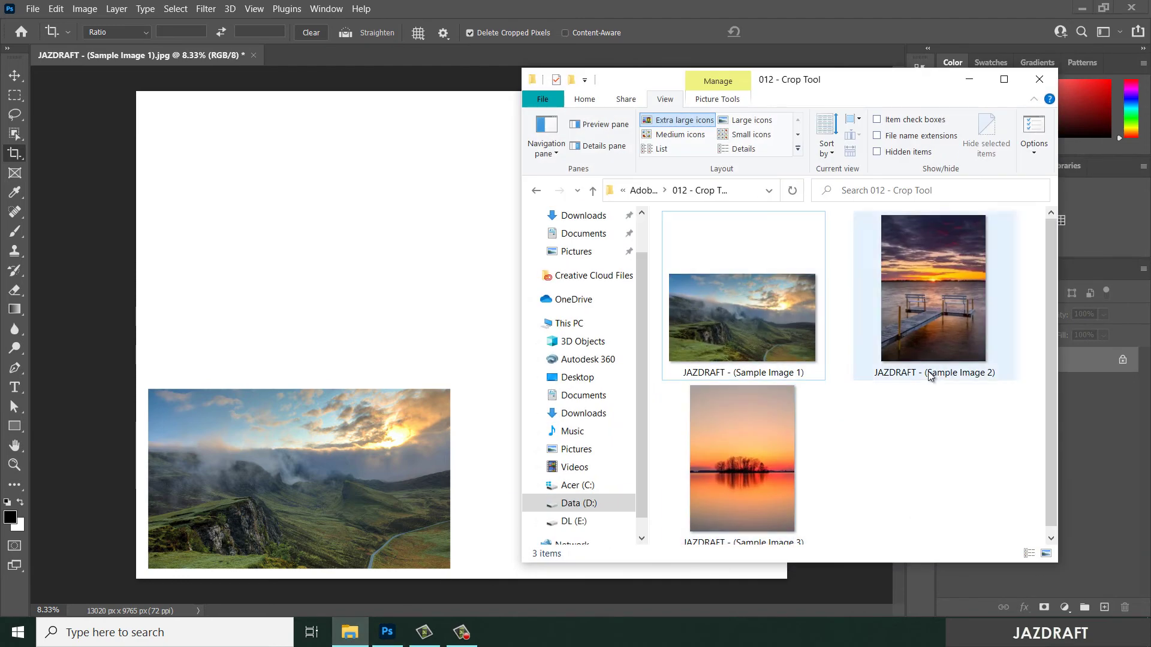
drag(929, 372, 501, 473)
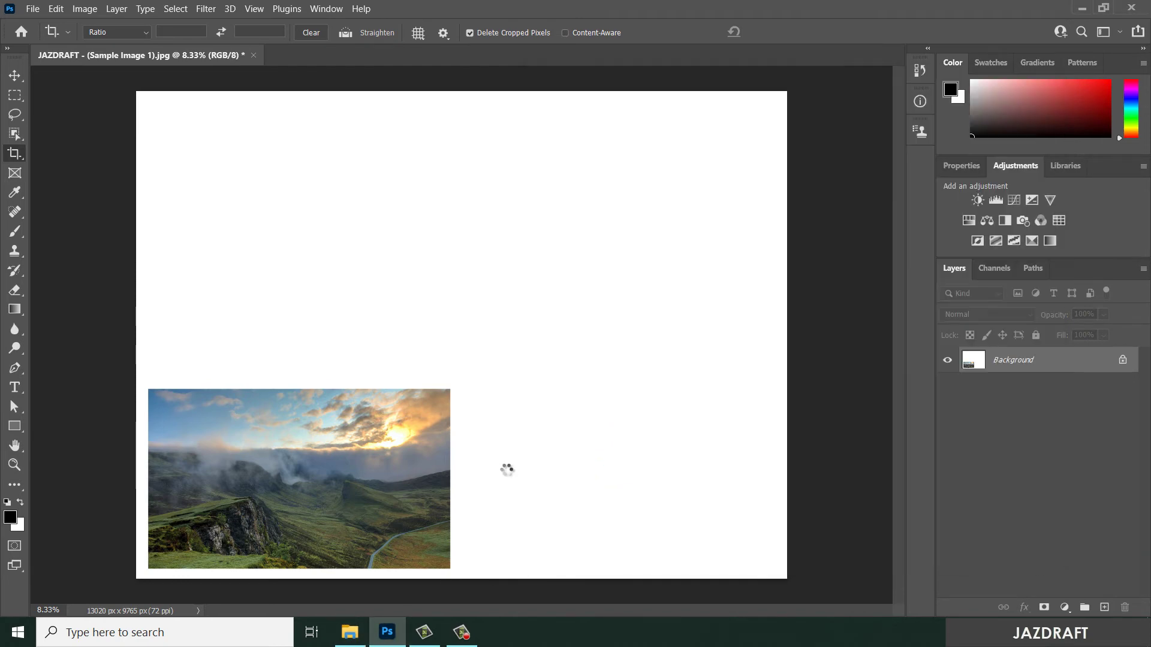
drag(528, 351, 646, 427)
click(350, 633)
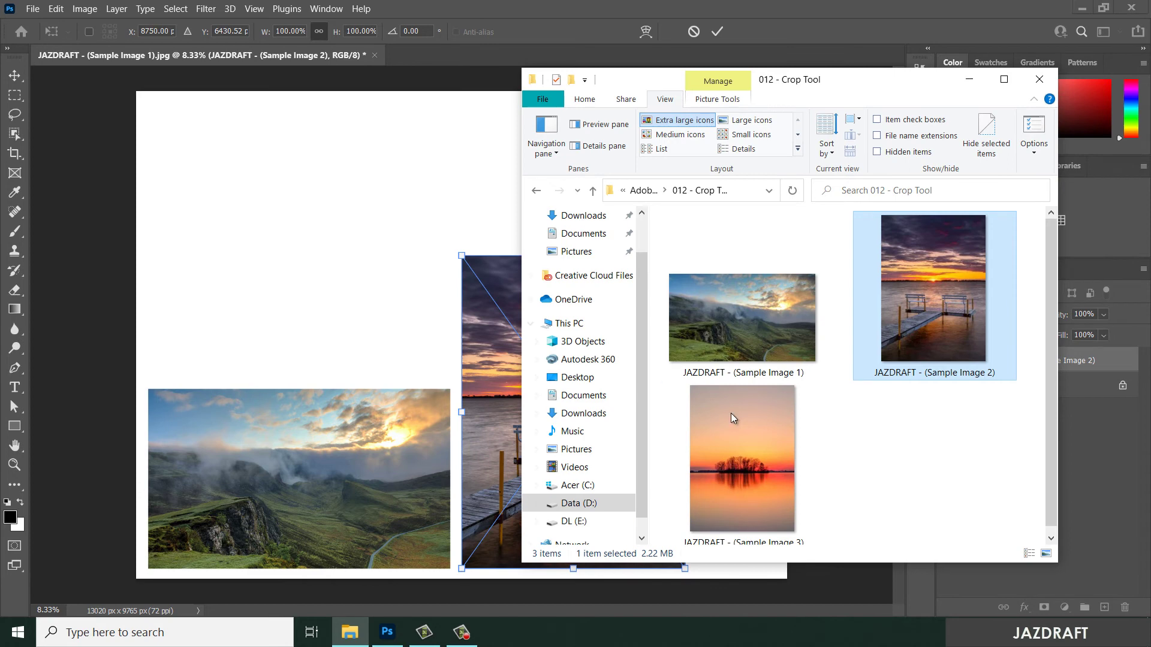
click(734, 319)
click(756, 475)
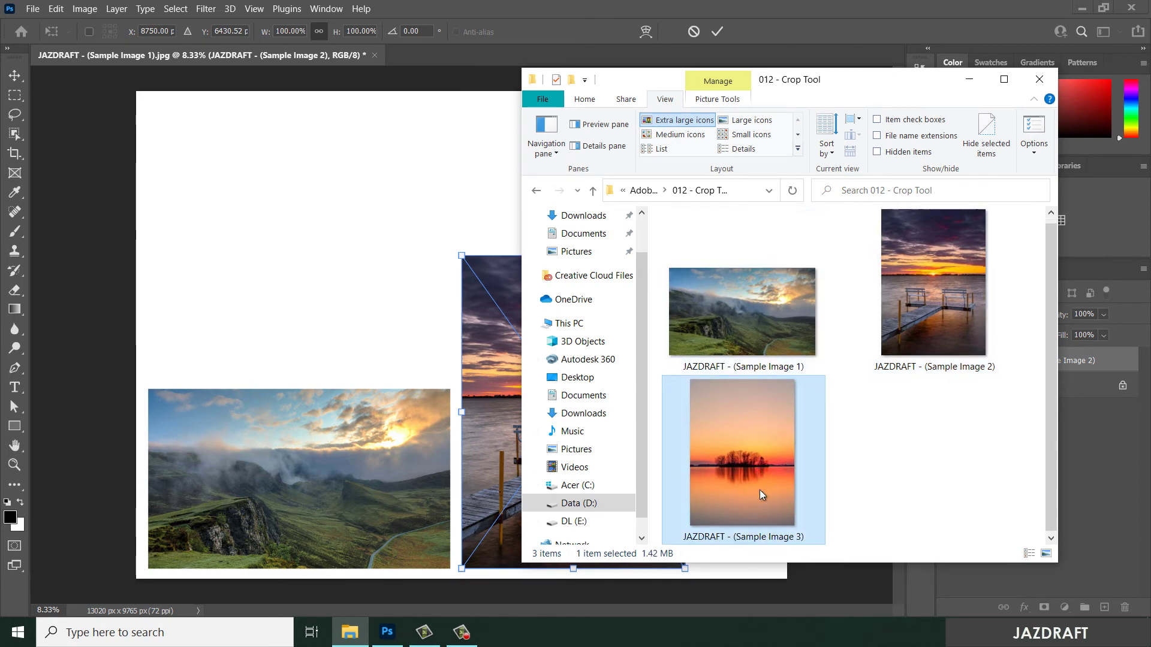
drag(695, 462, 769, 439)
click(767, 7)
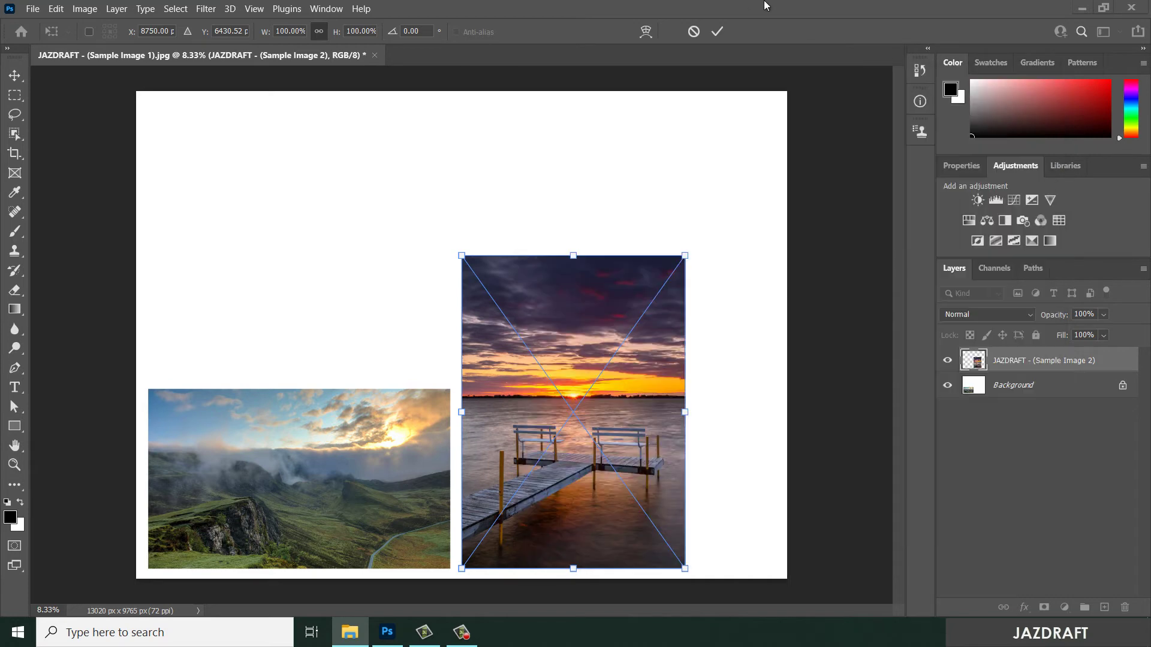
click(718, 31)
Drop the tree sunset photo onto the canvas, move it above the landscape at top-left, and confirm.
key(c)
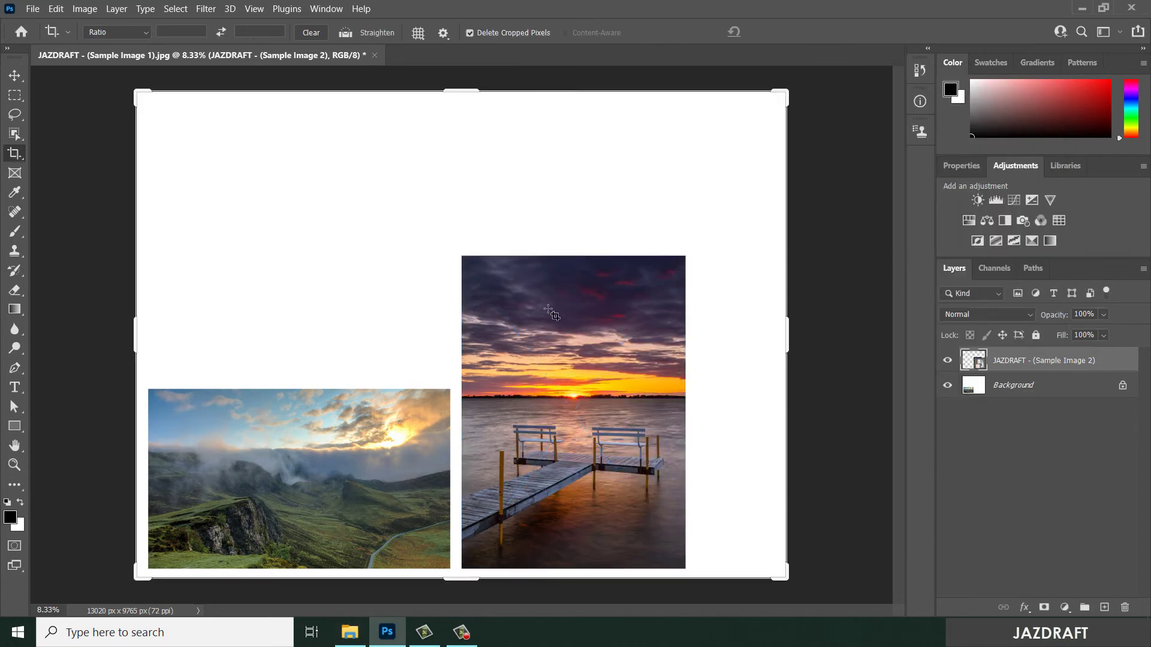
click(350, 633)
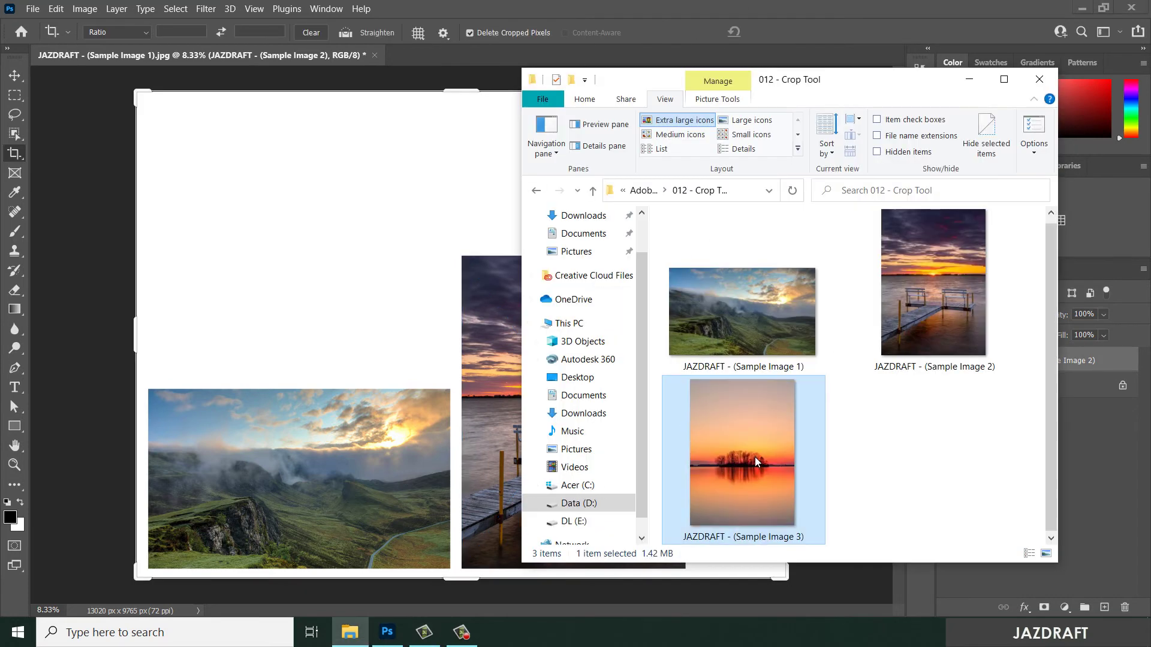
drag(418, 291, 251, 227)
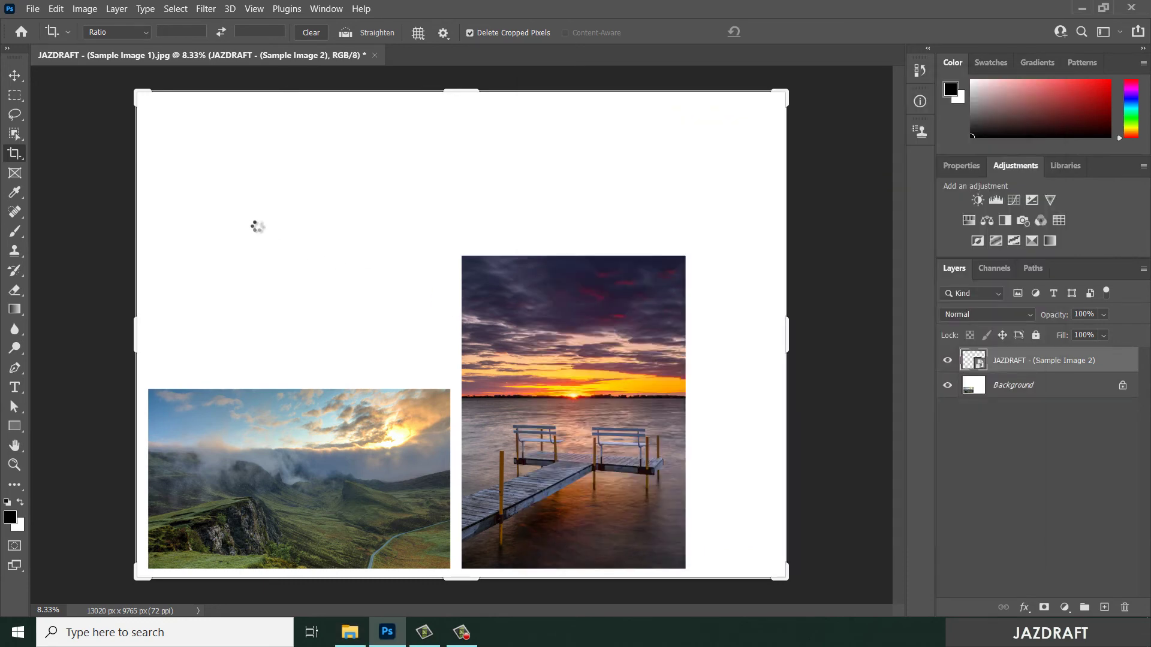
drag(445, 263, 251, 143)
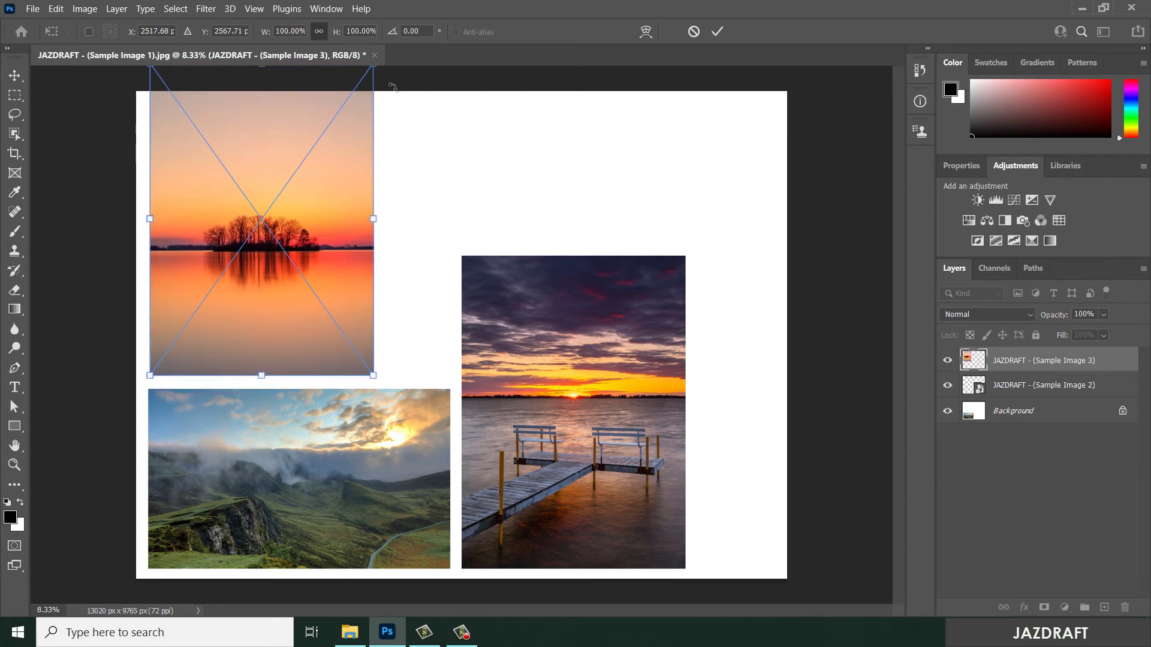
click(716, 33)
Tighten the crop to include the tree photo and trim the empty right side (11296 × 10592 px).
key(c)
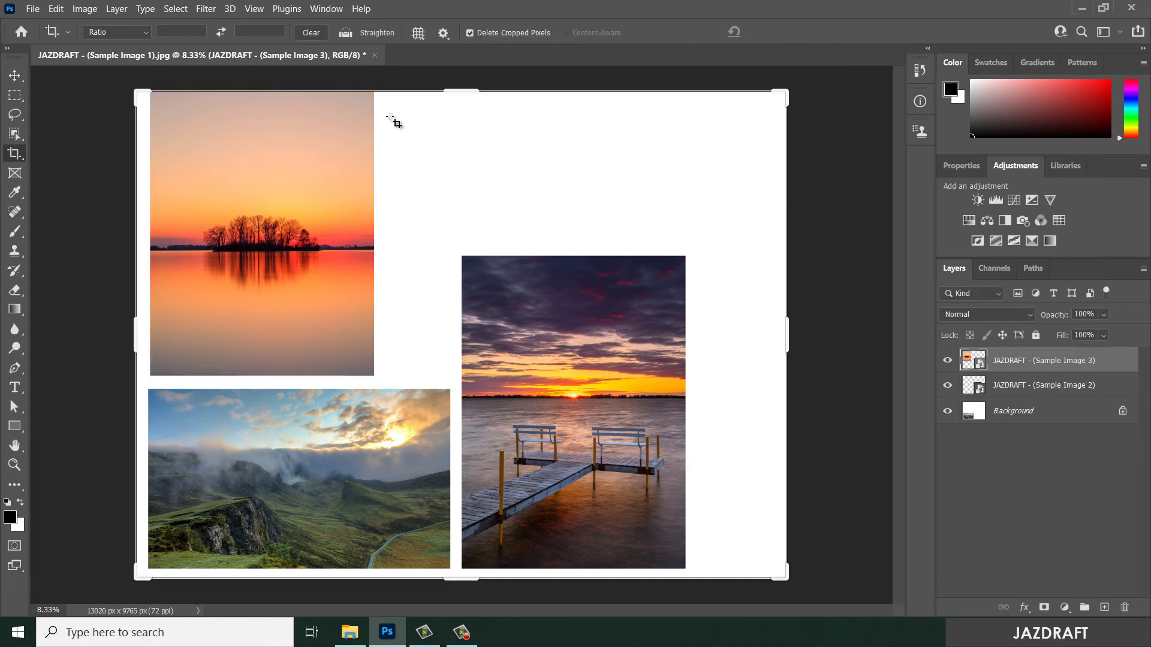
drag(464, 86, 470, 121)
drag(792, 338, 747, 340)
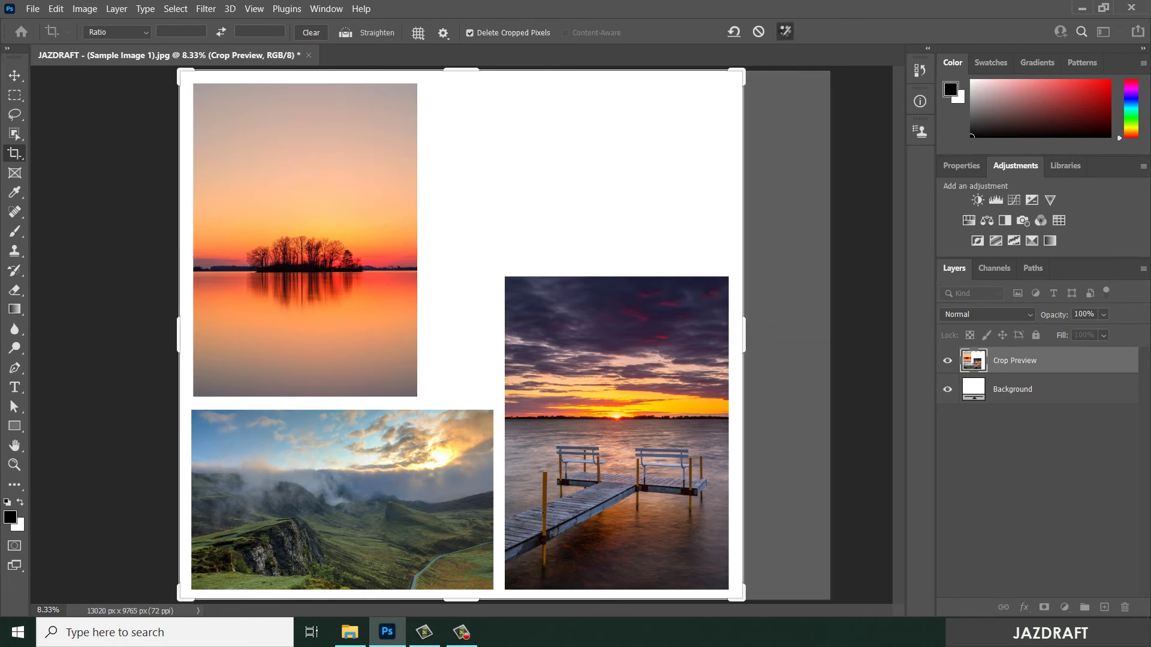
click(785, 32)
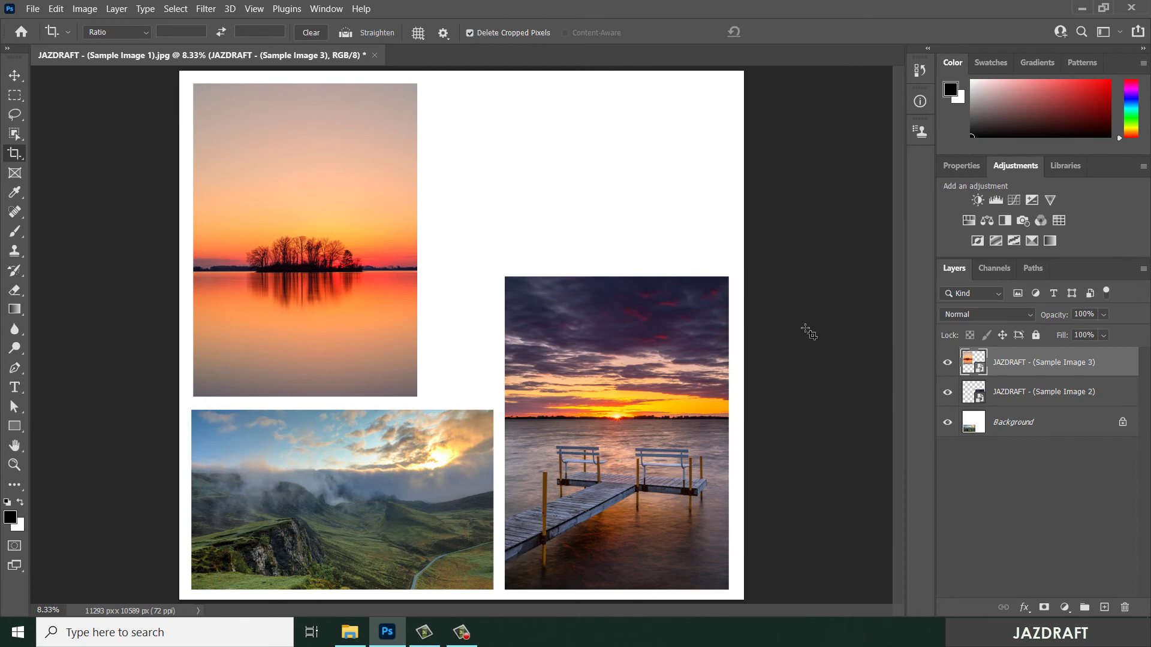
Try widening the crop and shifting the collage inside it, then cancel those changes.
click(14, 75)
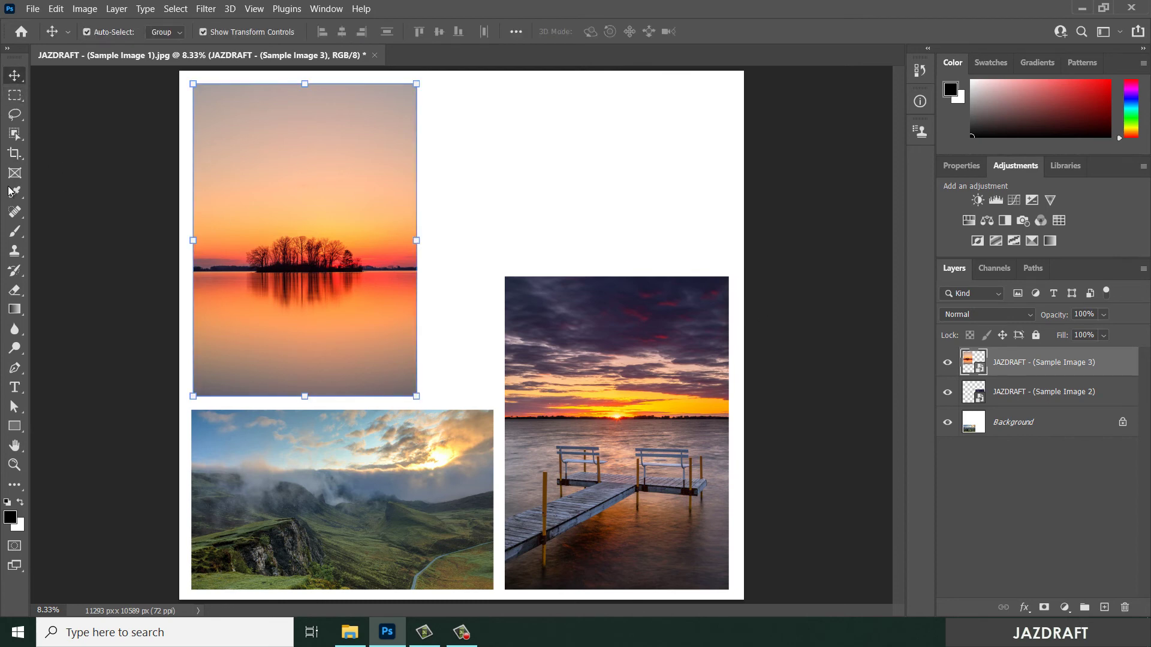
drag(12, 160, 63, 154)
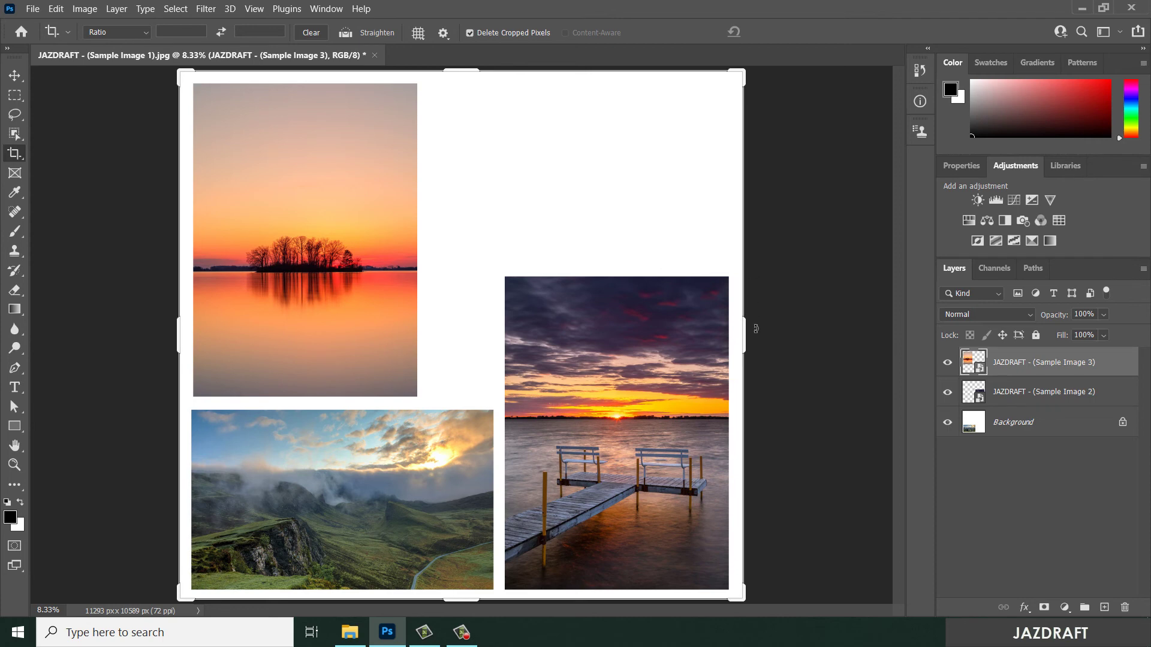
drag(761, 332, 757, 356)
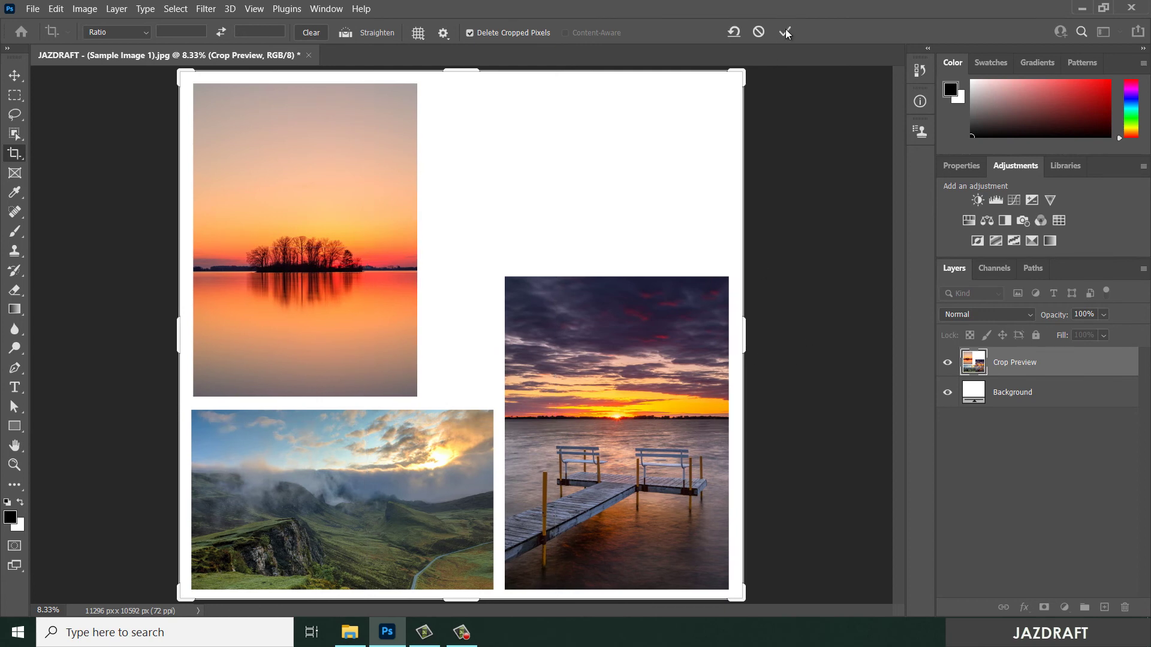
drag(260, 185, 277, 203)
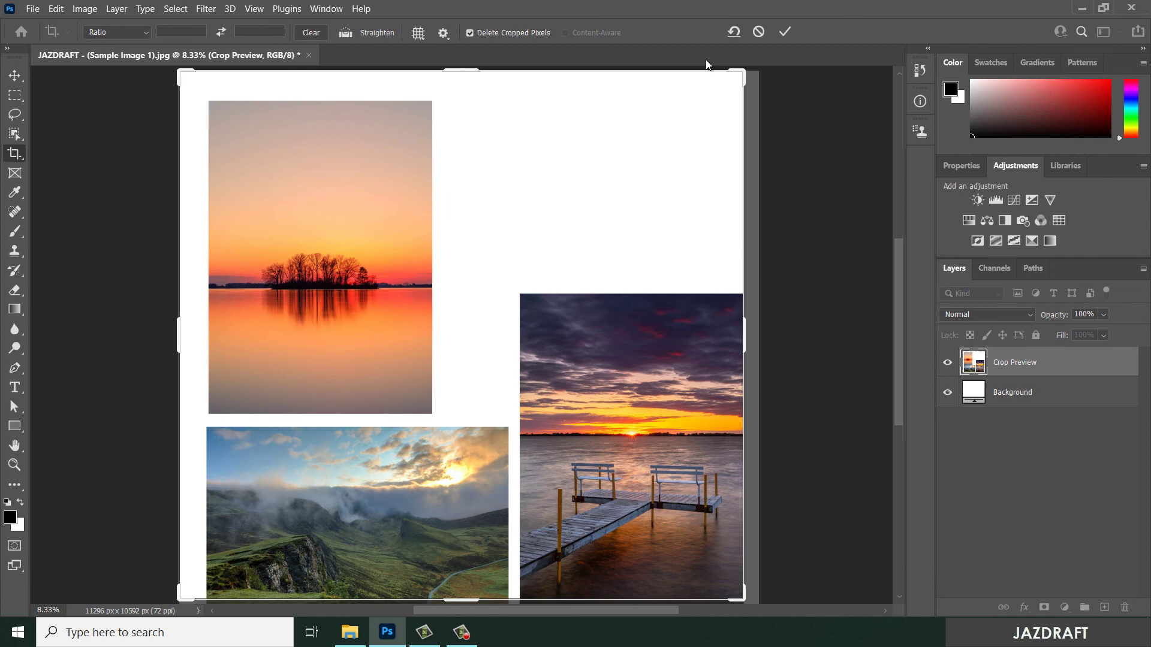
click(759, 32)
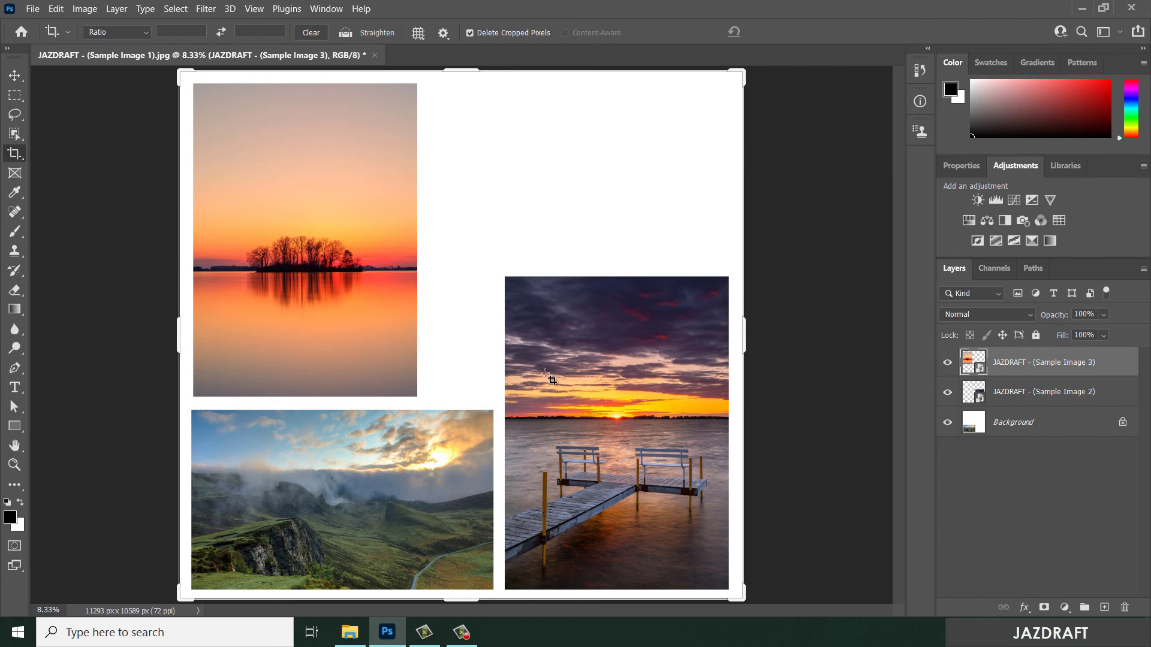
drag(536, 350, 706, 542)
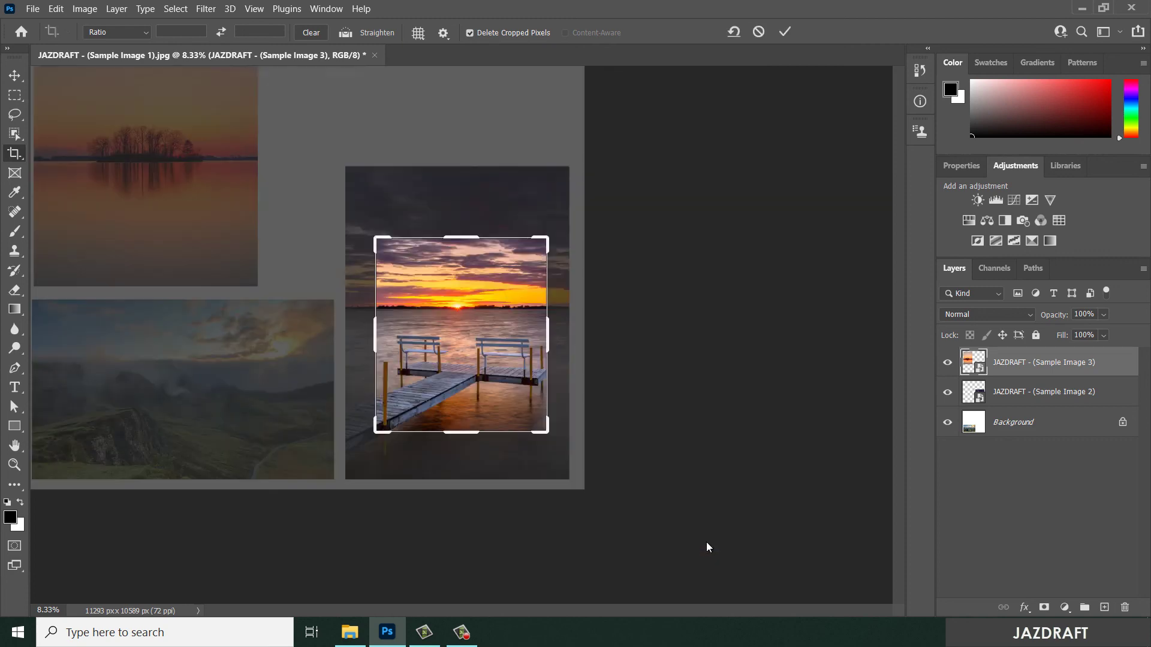
click(785, 32)
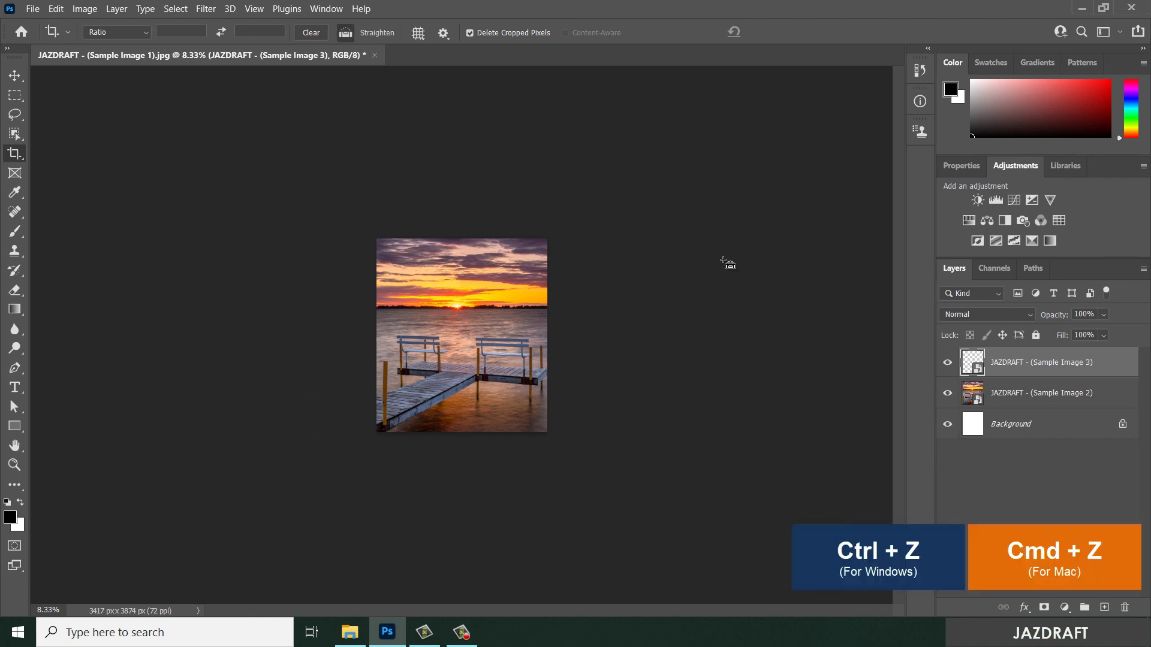
key(ctrl+z)
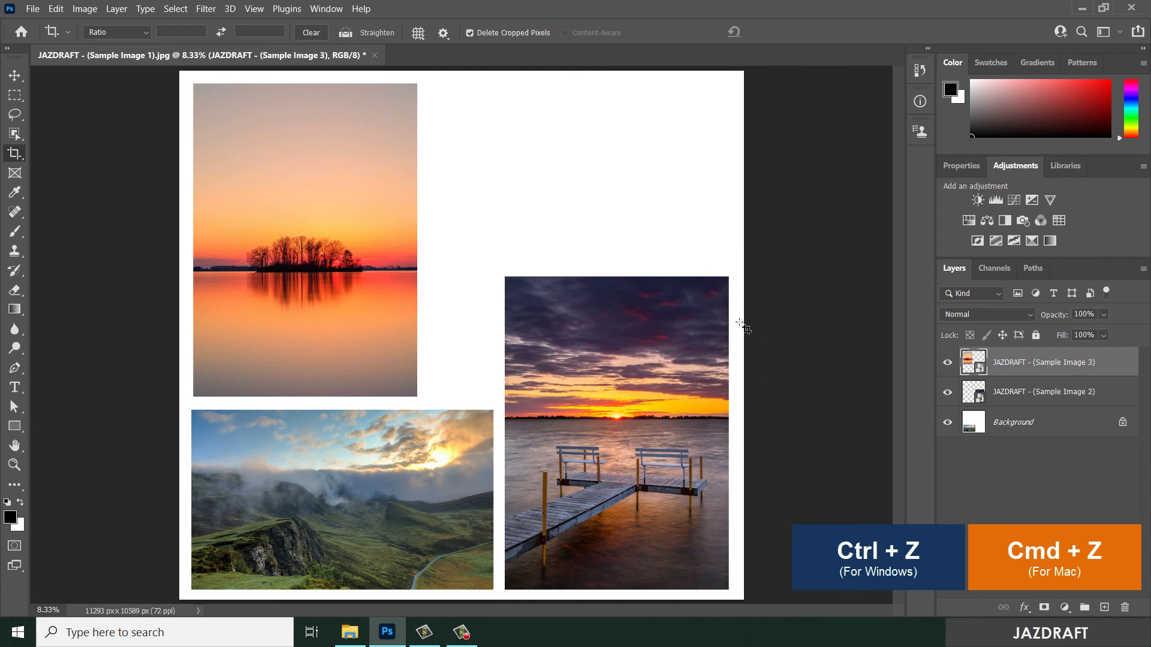